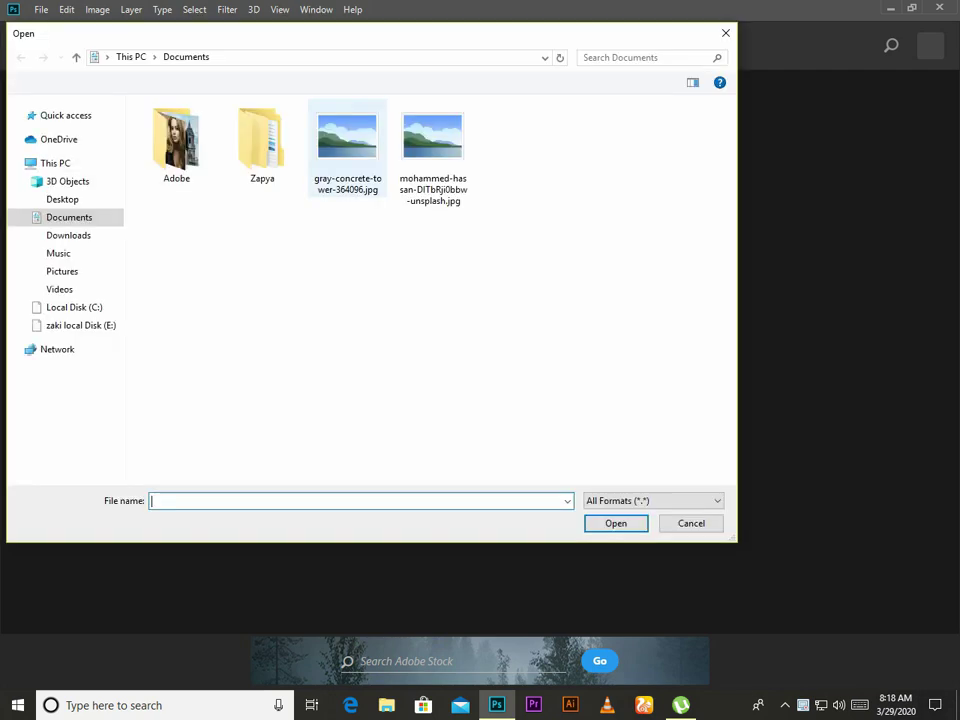
- Open mohammed-hassan-DITbRji0bbw-unsplash.jpg, the photo of the woman against the painted wall
{"action": "left_click", "coordinate": [433, 153]}
{"action": "key", "text": "Return"}
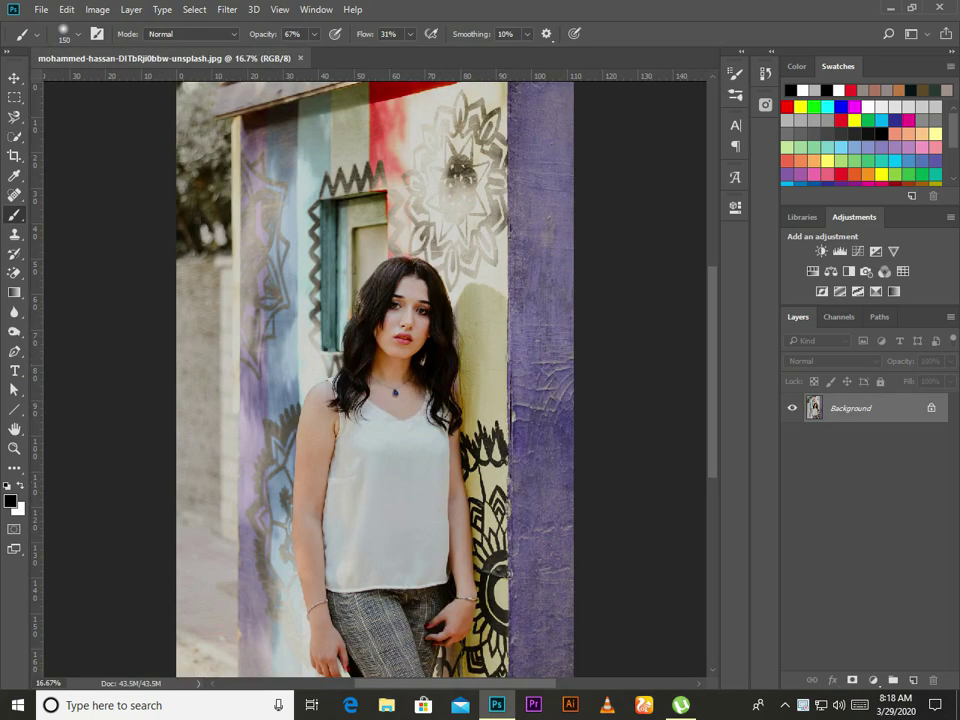
- Quick-select the woman's face, top, arms, hands, hair and head with a 125 brush
{"action": "key", "text": "w"}
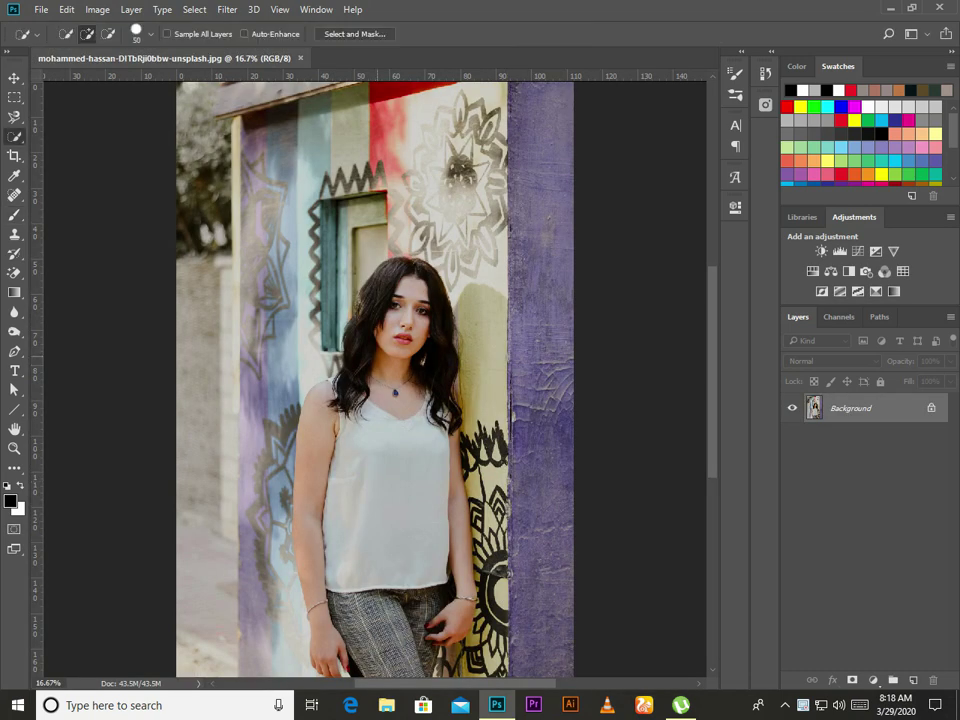
{"action": "key", "text": "bracketright"}
{"action": "key", "text": "bracketright"}
{"action": "left_click_drag", "start_coordinate": [385, 520], "coordinate": [400, 320]}
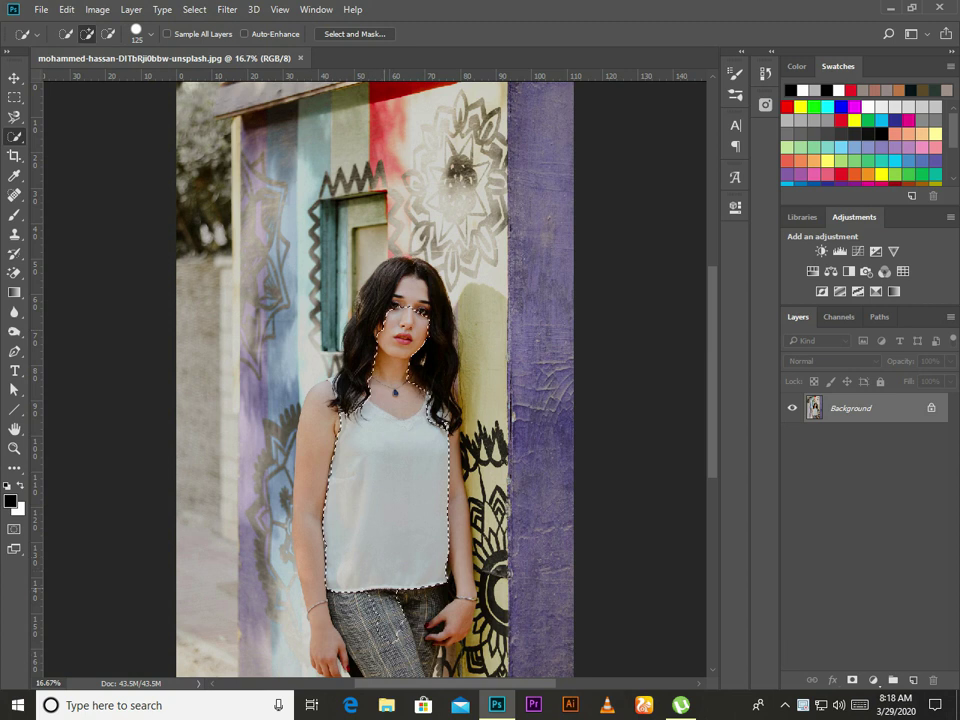
{"action": "left_click_drag", "start_coordinate": [318, 420], "coordinate": [308, 590]}
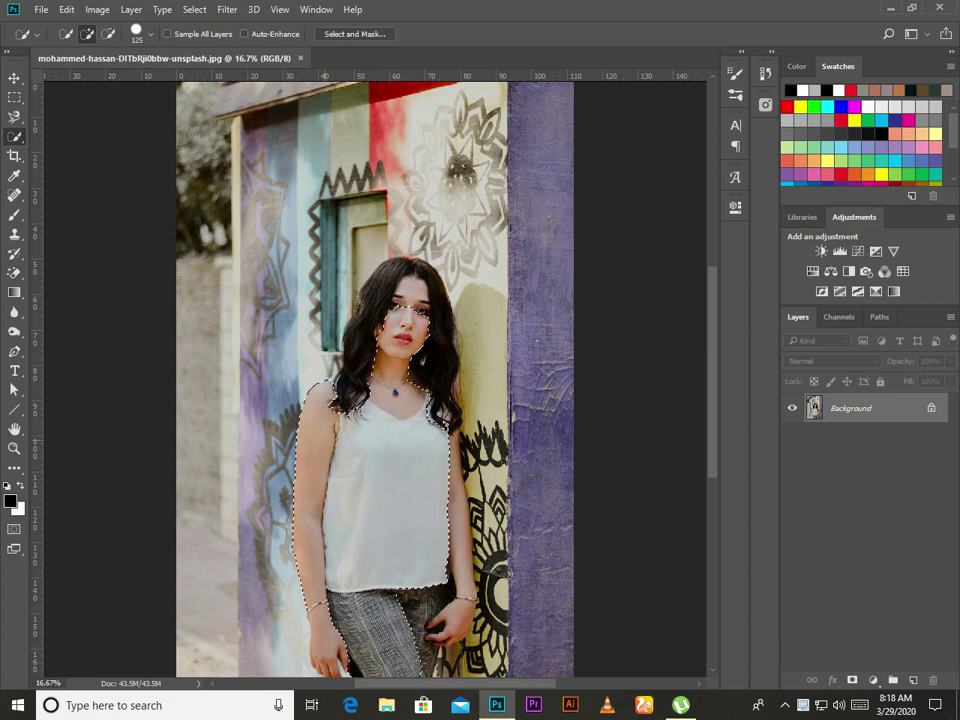
{"action": "key", "text": "alt"}
{"action": "left_click_drag", "start_coordinate": [445, 598], "coordinate": [455, 635]}
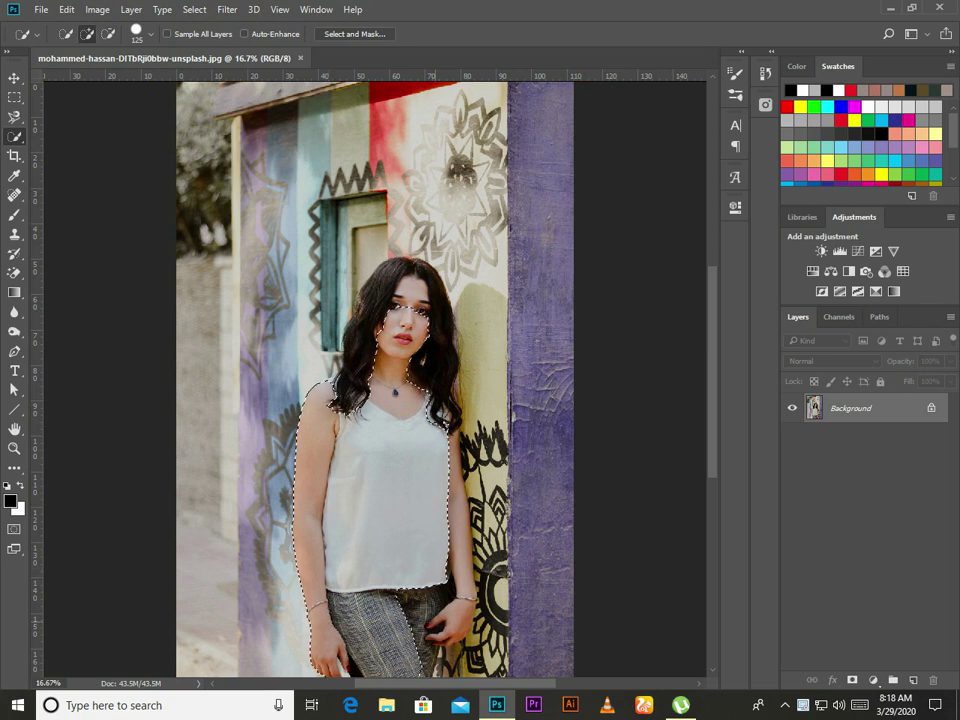
{"action": "left_click_drag", "start_coordinate": [465, 420], "coordinate": [470, 590]}
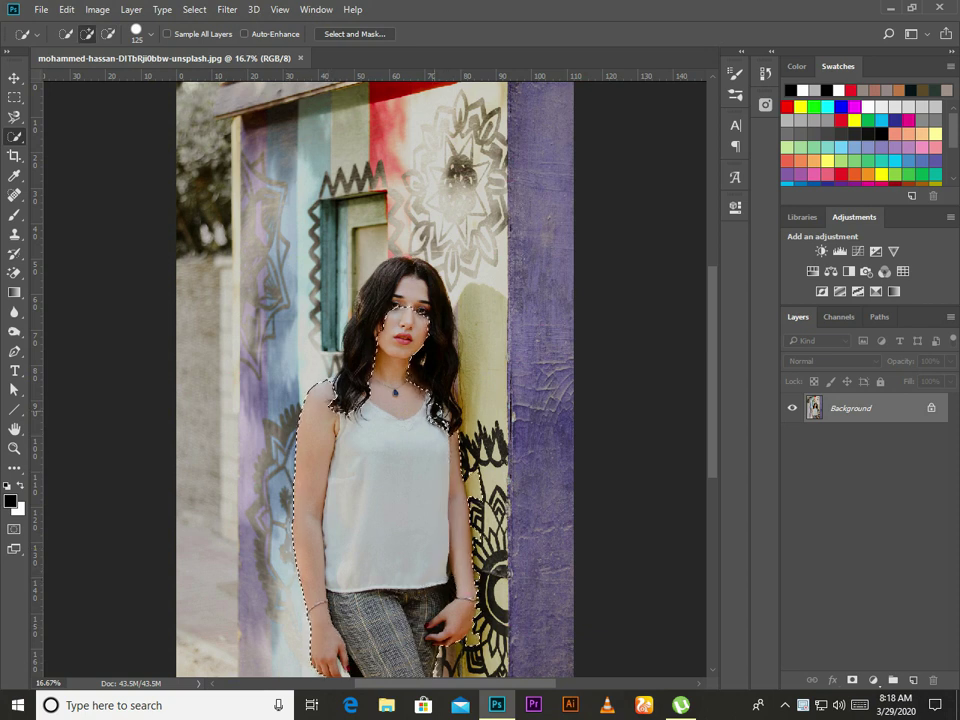
{"action": "left_click_drag", "start_coordinate": [400, 280], "coordinate": [430, 360]}
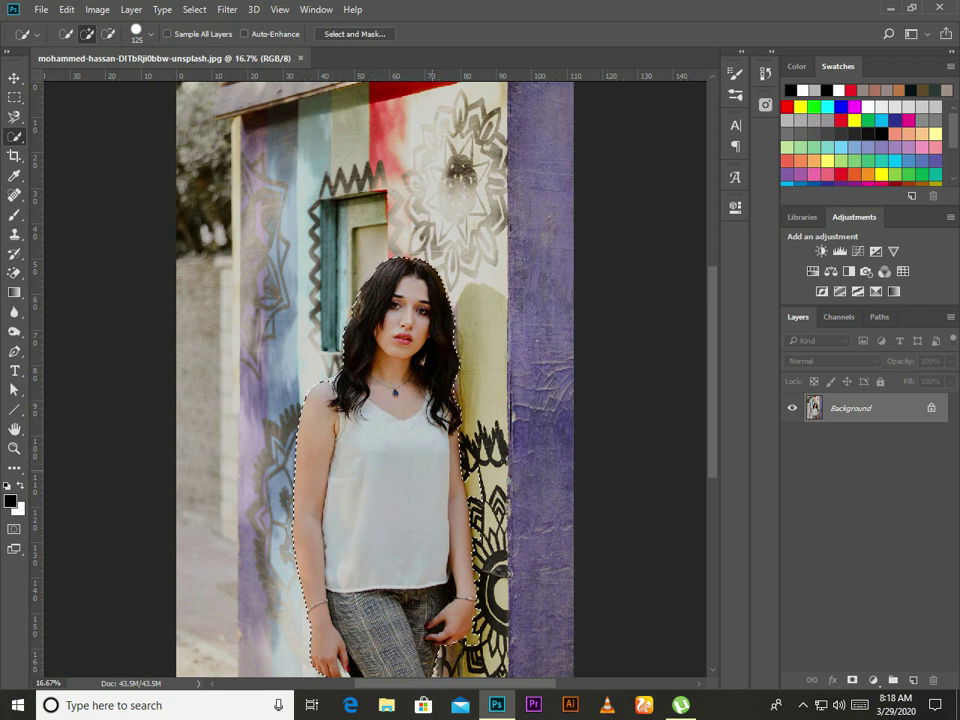
- Zoom in on the hair and remove the wall beside it using a 90-size brush
{"action": "scroll", "coordinate": [430, 380], "scroll_direction": "up", "scroll_amount": 3}
{"action": "scroll", "coordinate": [430, 380], "scroll_direction": "down", "scroll_amount": 3}
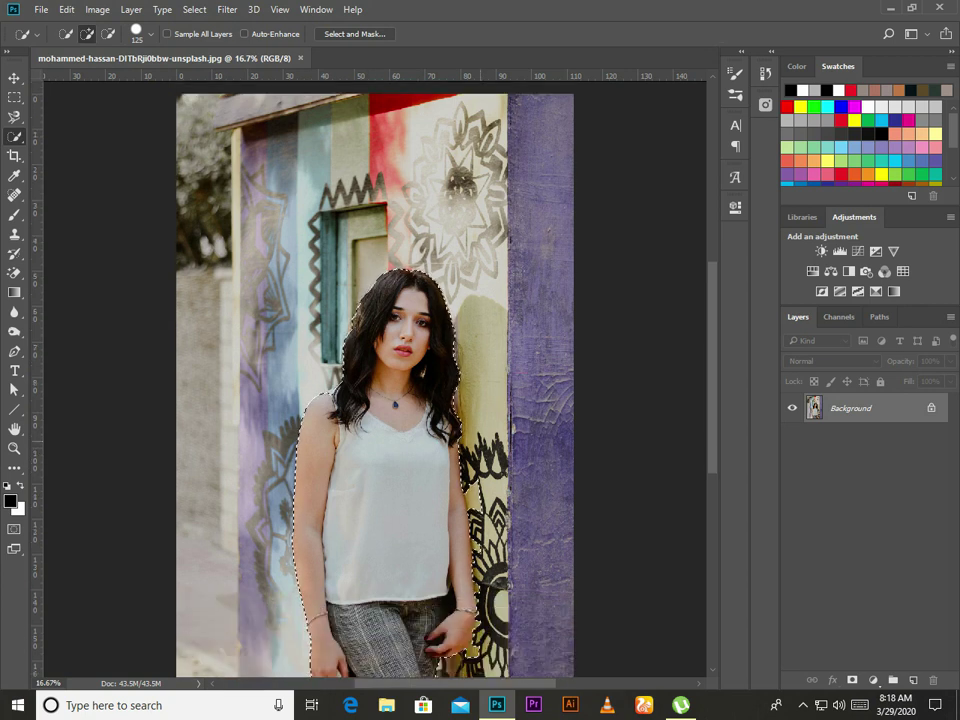
{"action": "scroll", "coordinate": [470, 425], "scroll_direction": "up", "scroll_amount": 3}
{"action": "scroll", "coordinate": [472, 385], "scroll_direction": "up", "scroll_amount": 3}
{"action": "scroll", "coordinate": [472, 385], "scroll_direction": "up", "scroll_amount": 2}
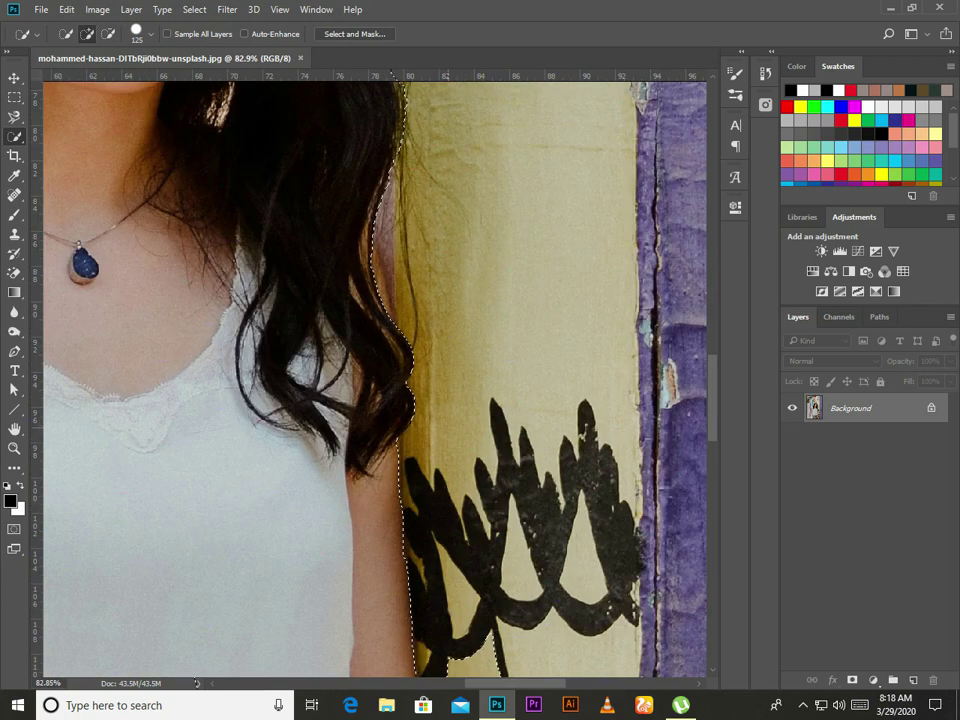
{"action": "scroll", "coordinate": [472, 385], "scroll_direction": "up", "scroll_amount": 1}
{"action": "scroll", "coordinate": [370, 380], "scroll_direction": "up", "scroll_amount": 1}
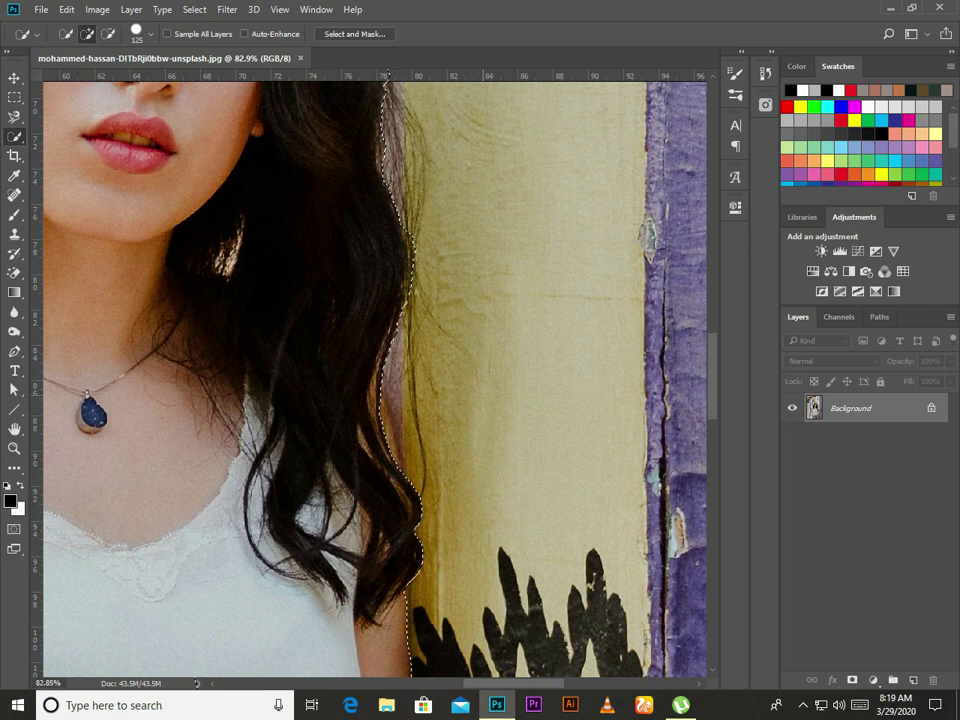
{"action": "scroll", "coordinate": [370, 380], "scroll_direction": "up", "scroll_amount": 4}
{"action": "scroll", "coordinate": [370, 380], "scroll_direction": "down", "scroll_amount": 1}
{"action": "key", "text": "bracketleft"}
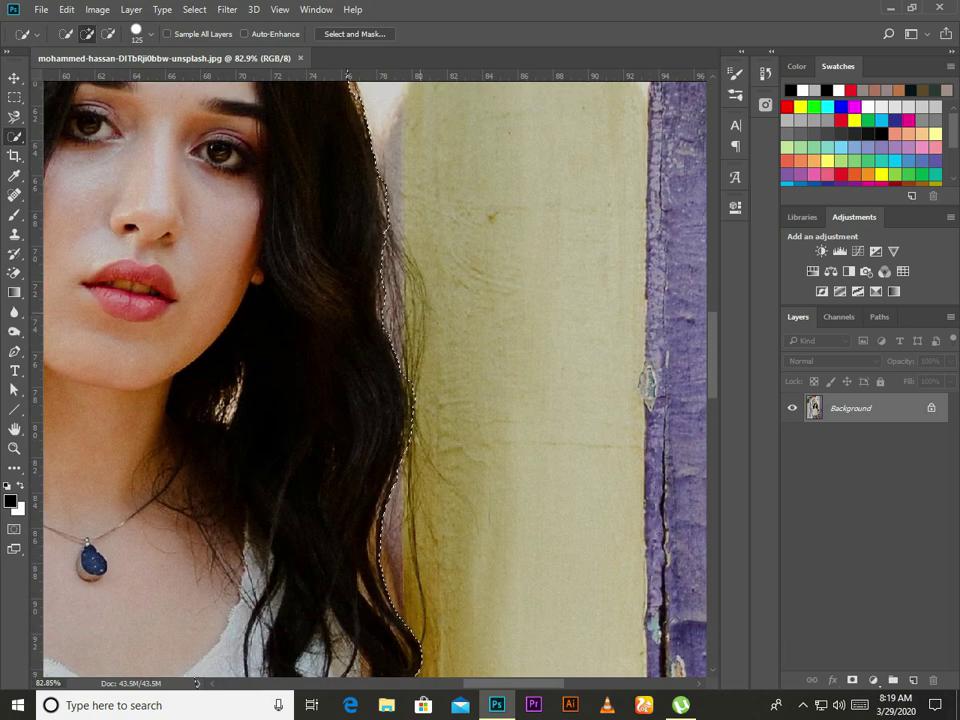
{"action": "key", "text": "bracketleft"}
{"action": "left_click_drag", "start_coordinate": [386, 245], "coordinate": [378, 300]}
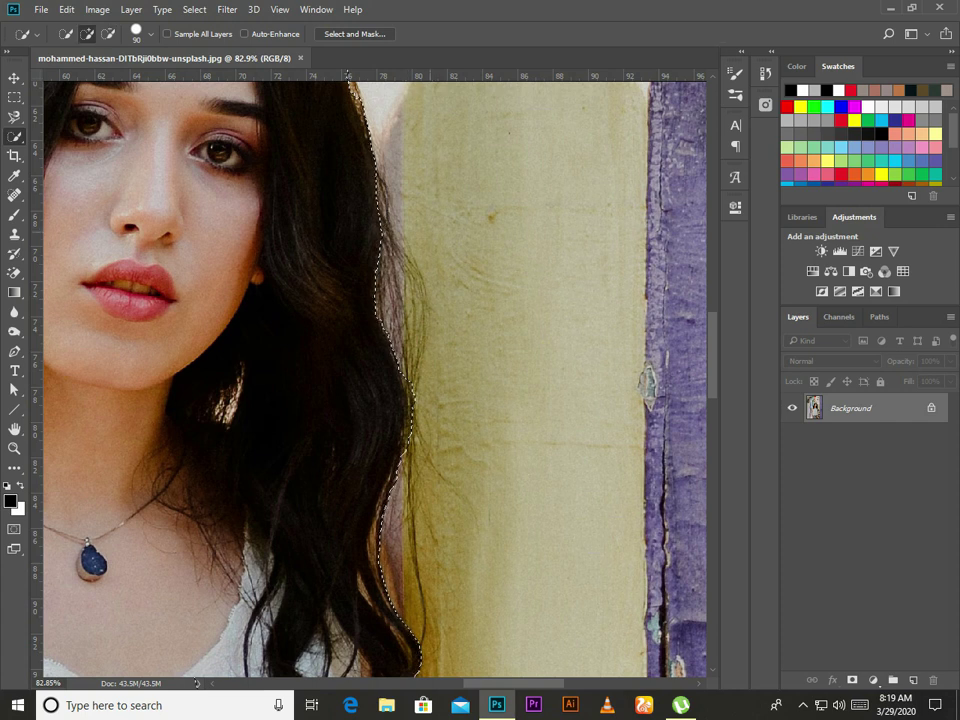
- Pan along the hair and shoulder edges, subtracting the remaining wall from the selection
{"action": "scroll", "coordinate": [306, 288], "scroll_direction": "up", "scroll_amount": 5}
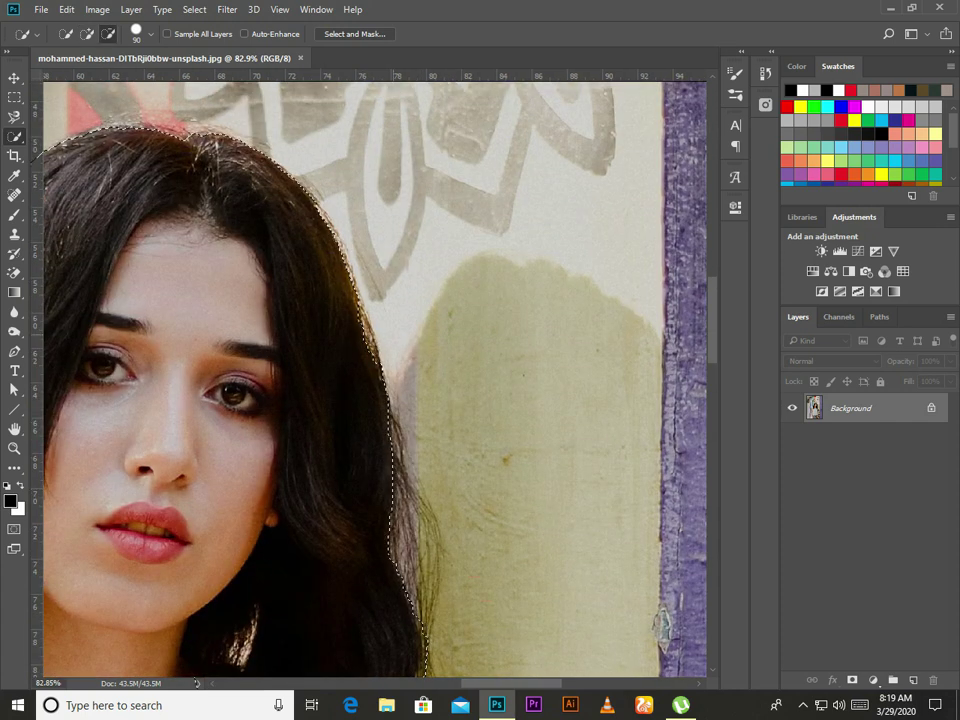
{"action": "scroll", "coordinate": [375, 380], "scroll_direction": "left", "scroll_amount": 10}
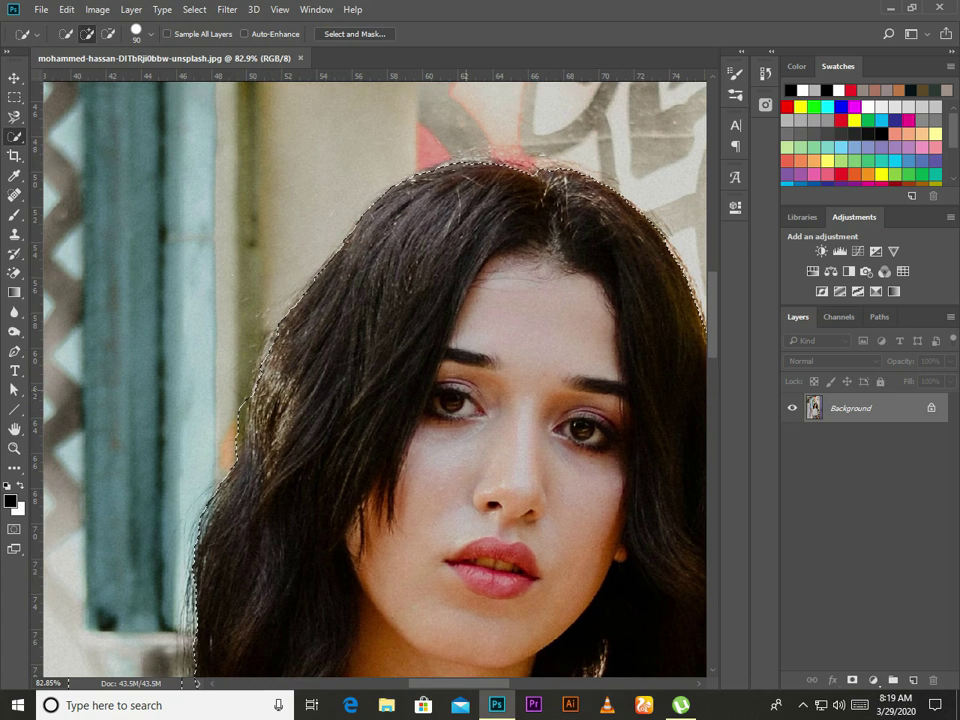
{"action": "scroll", "coordinate": [375, 380], "scroll_direction": "down", "scroll_amount": 2}
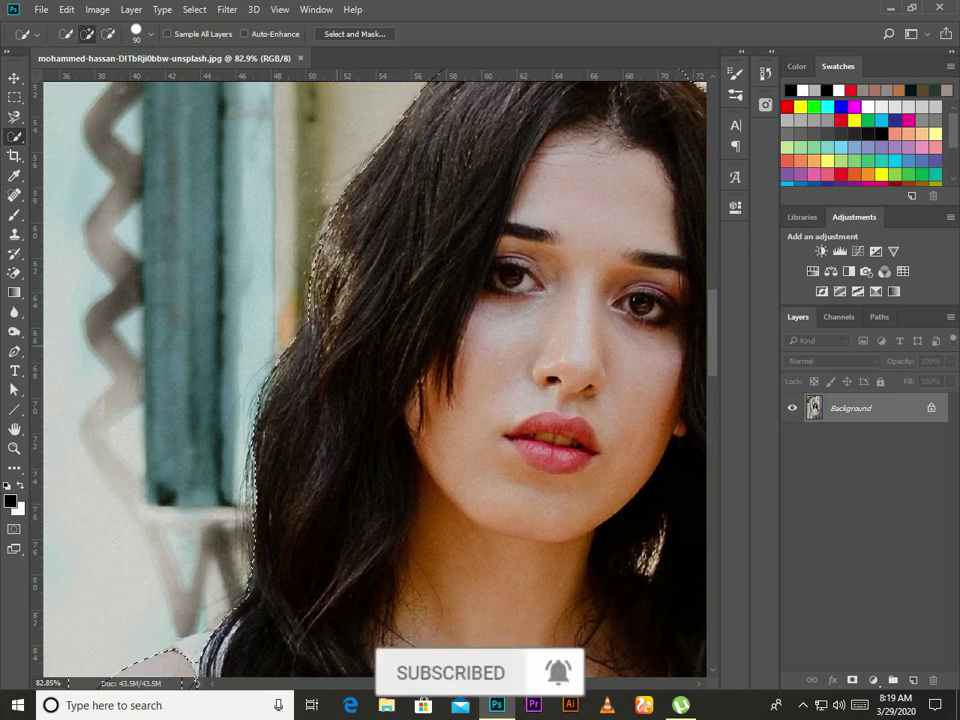
{"action": "scroll", "coordinate": [375, 380], "scroll_direction": "down", "scroll_amount": 4}
{"action": "scroll", "coordinate": [375, 380], "scroll_direction": "left", "scroll_amount": 2}
{"action": "key", "text": "alt"}
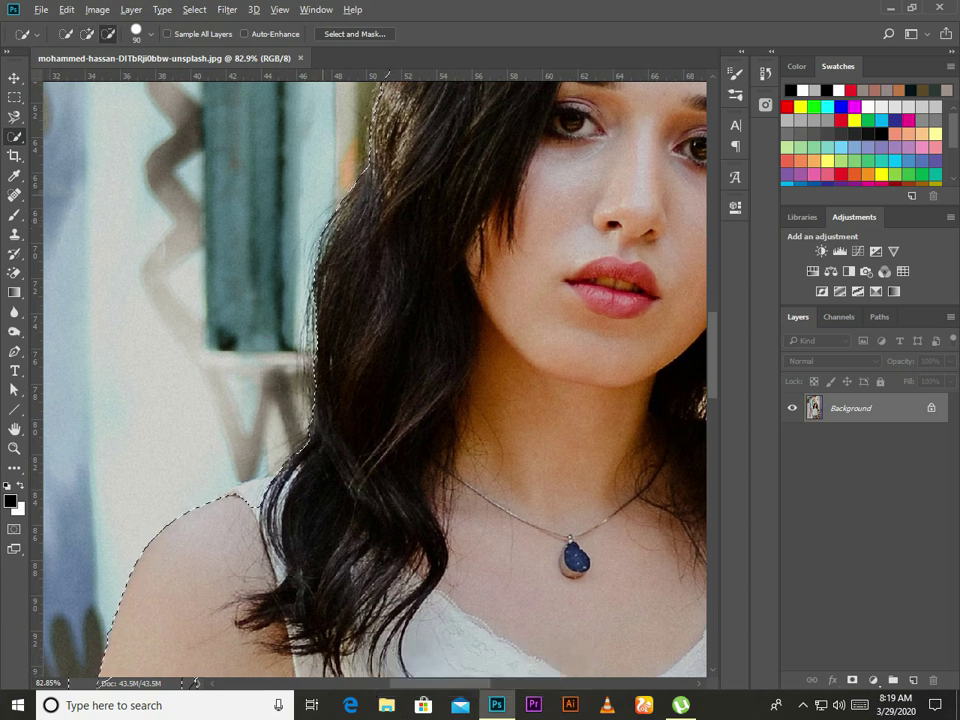
{"action": "scroll", "coordinate": [375, 380], "scroll_direction": "down", "scroll_amount": 4}
{"action": "scroll", "coordinate": [375, 380], "scroll_direction": "left", "scroll_amount": 1}
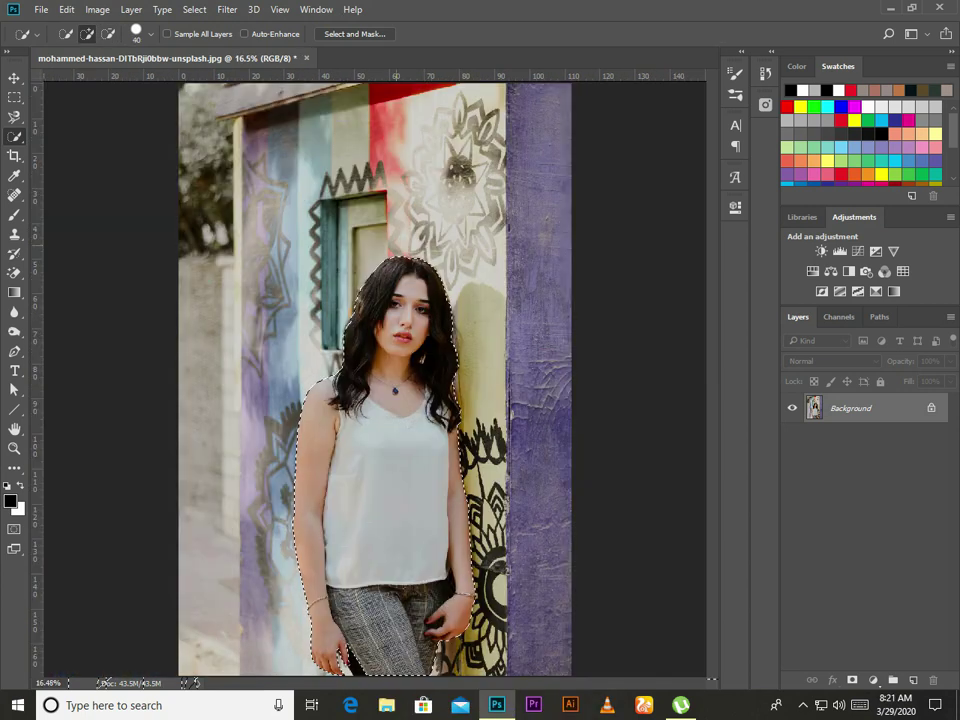
- In Select and Mask, set edge Smooth to 18 and Contrast to 3%
{"action": "key", "text": "alt+ctrl+r"}
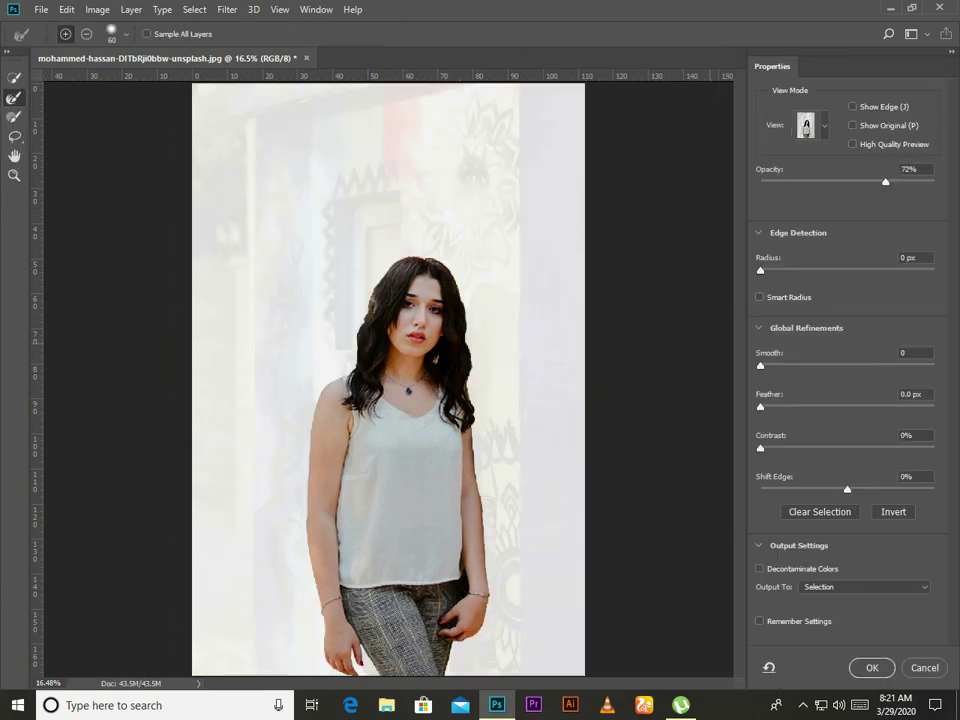
{"action": "left_click_drag", "start_coordinate": [760, 365], "coordinate": [792, 365]}
{"action": "key", "text": "Tab"}
{"action": "key", "text": "Tab"}
{"action": "key", "text": "Up"}
{"action": "key", "text": "Up"}
{"action": "key", "text": "Up"}
- Inspect the hair edges at 50% zoom, then fit the whole image in view
{"action": "key", "text": "ctrl+plus"}
{"action": "key", "text": "ctrl+plus"}
{"action": "key", "text": "ctrl+plus"}
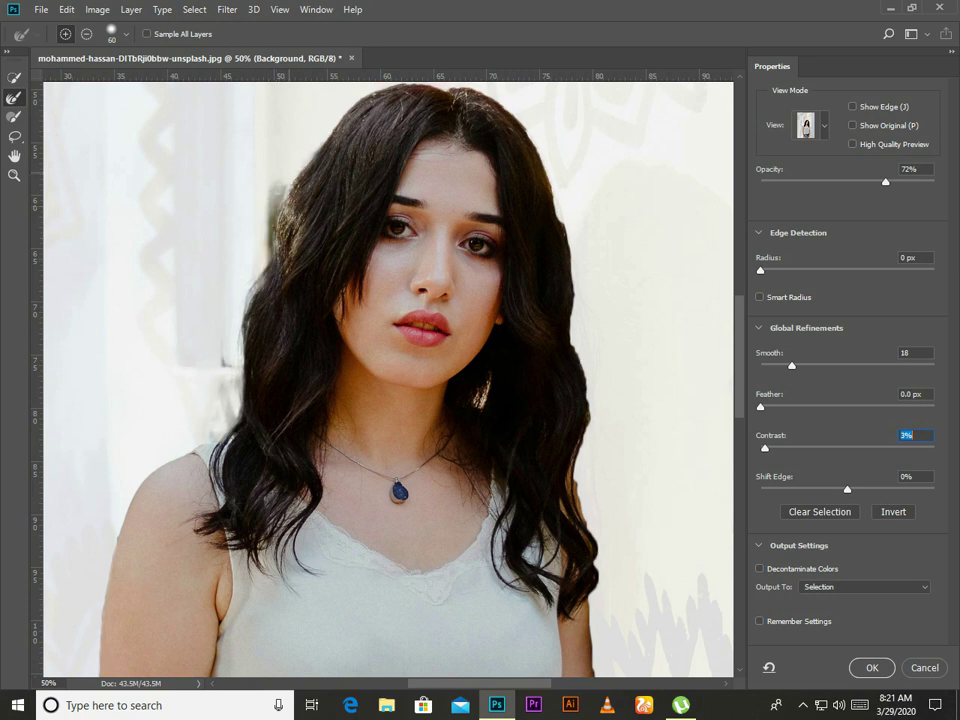
{"action": "scroll", "coordinate": [388, 378], "scroll_direction": "up", "scroll_amount": 3}
{"action": "scroll", "coordinate": [388, 378], "scroll_direction": "right", "scroll_amount": 3}
{"action": "scroll", "coordinate": [388, 378], "scroll_direction": "up", "scroll_amount": 2}
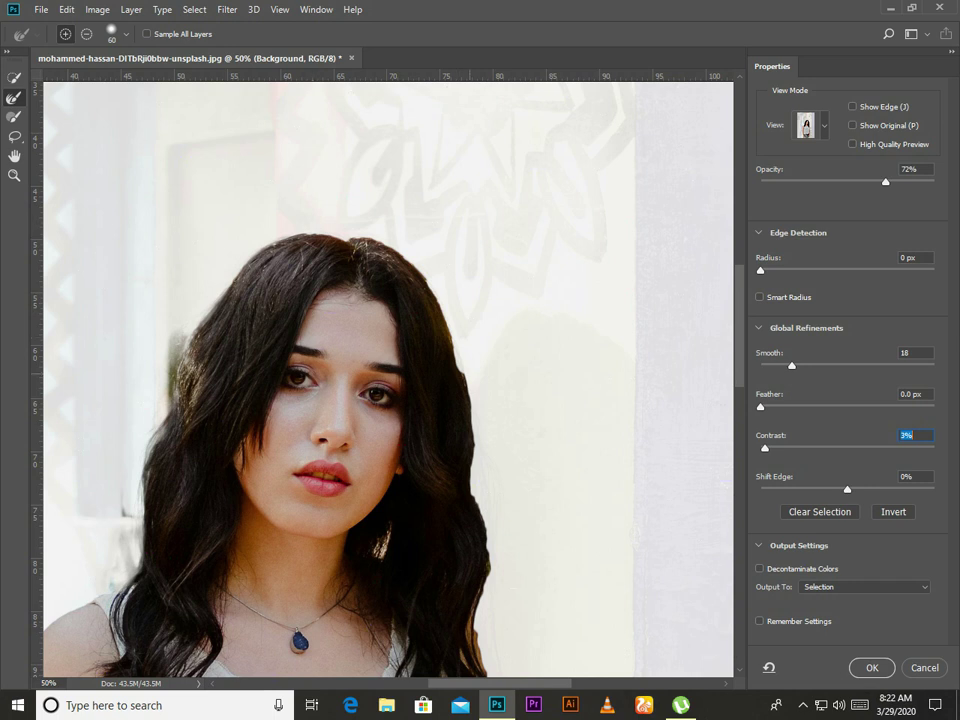
{"action": "scroll", "coordinate": [388, 378], "scroll_direction": "down", "scroll_amount": 5}
{"action": "scroll", "coordinate": [388, 378], "scroll_direction": "right", "scroll_amount": 3}
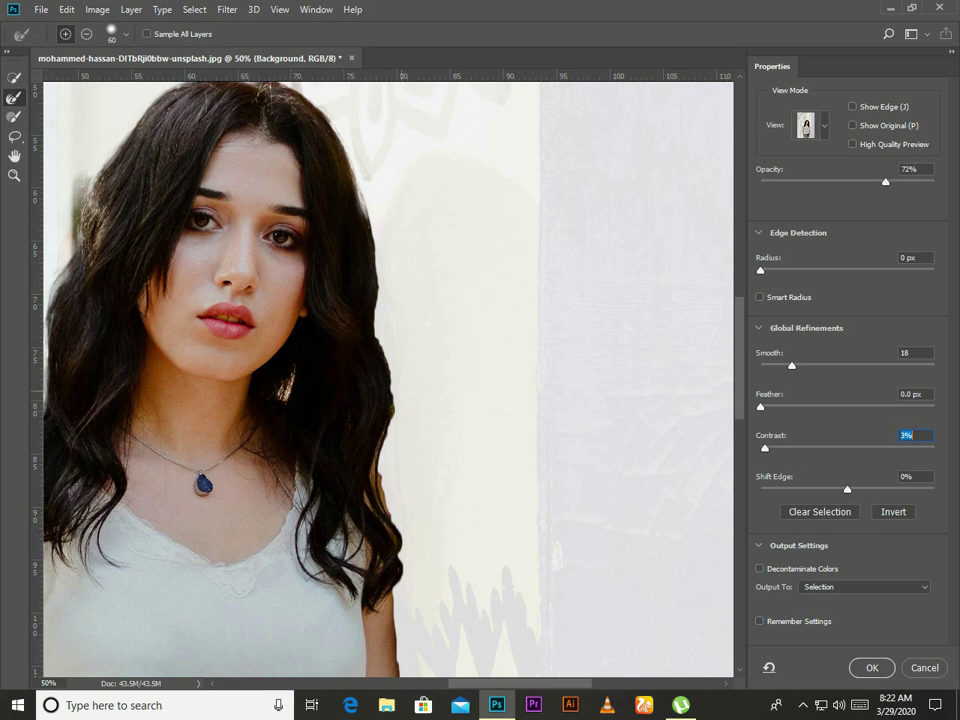
{"action": "key", "text": "Return"}
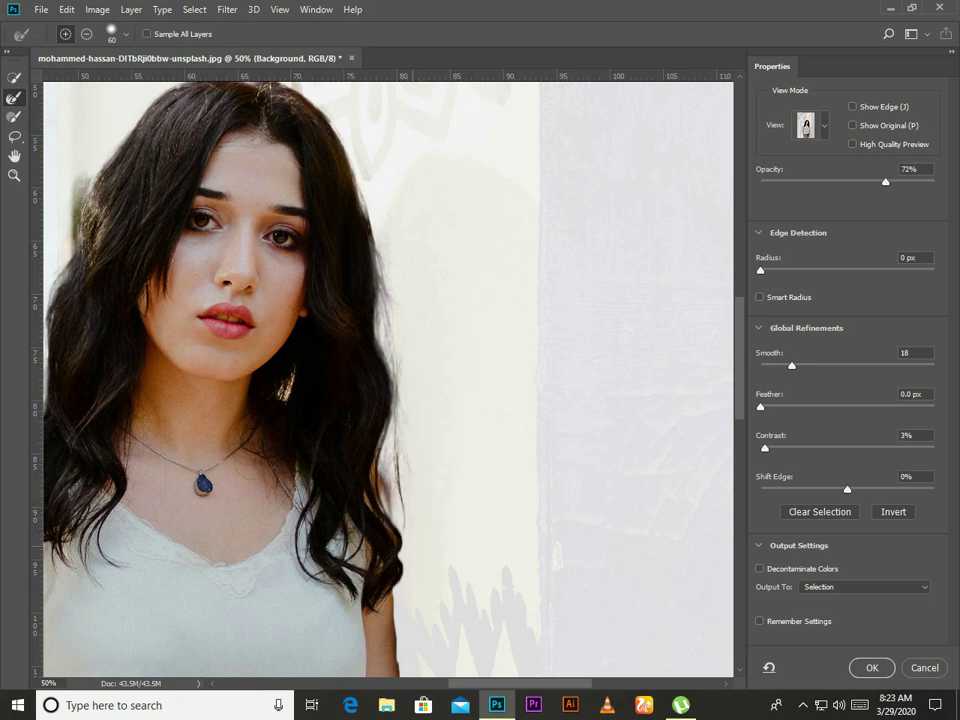
{"action": "key", "text": "ctrl+0"}
- Output the refined cutout to a new layer and add a layer mask isolating the woman
{"action": "left_click", "coordinate": [863, 587]}
{"action": "left_click", "coordinate": [820, 596]}
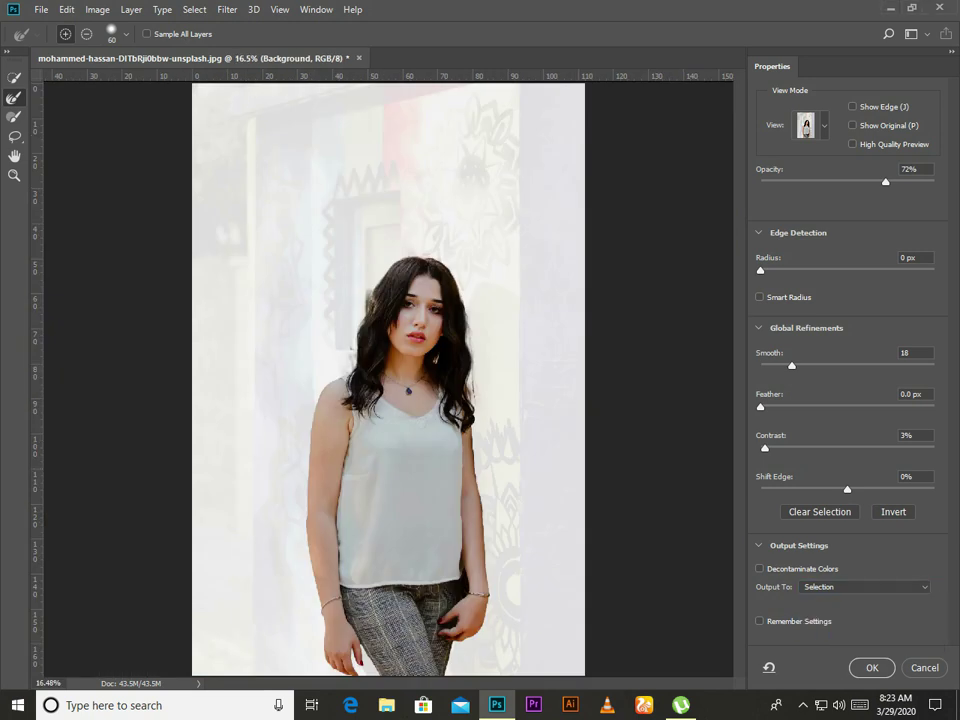
{"action": "left_click", "coordinate": [863, 587]}
{"action": "left_click", "coordinate": [820, 617]}
{"action": "left_click", "coordinate": [871, 667]}
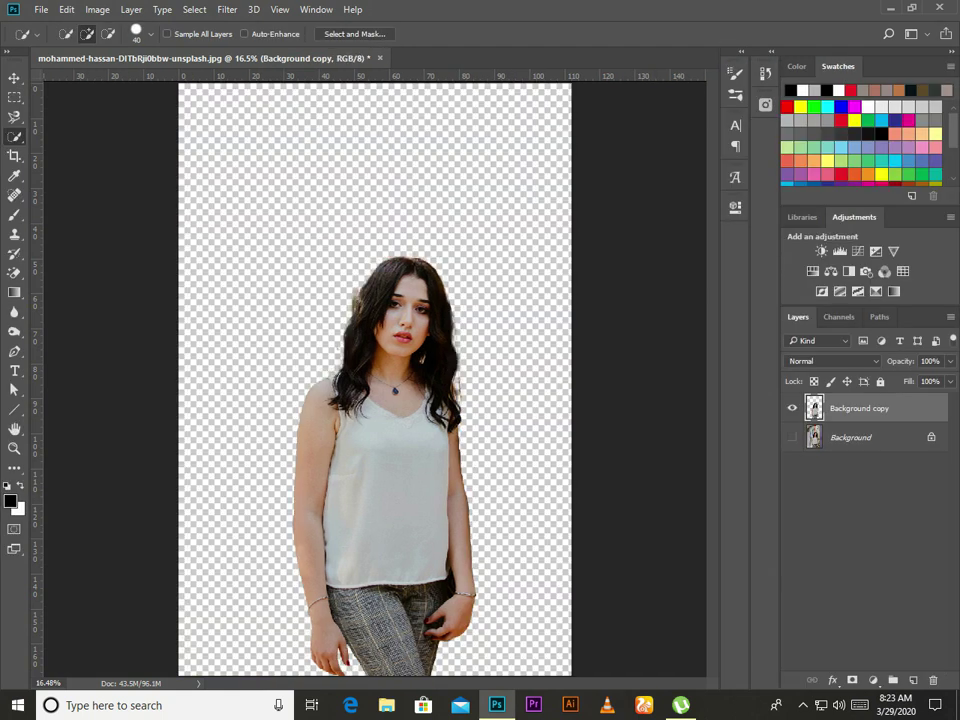
{"action": "left_click", "coordinate": [852, 680]}
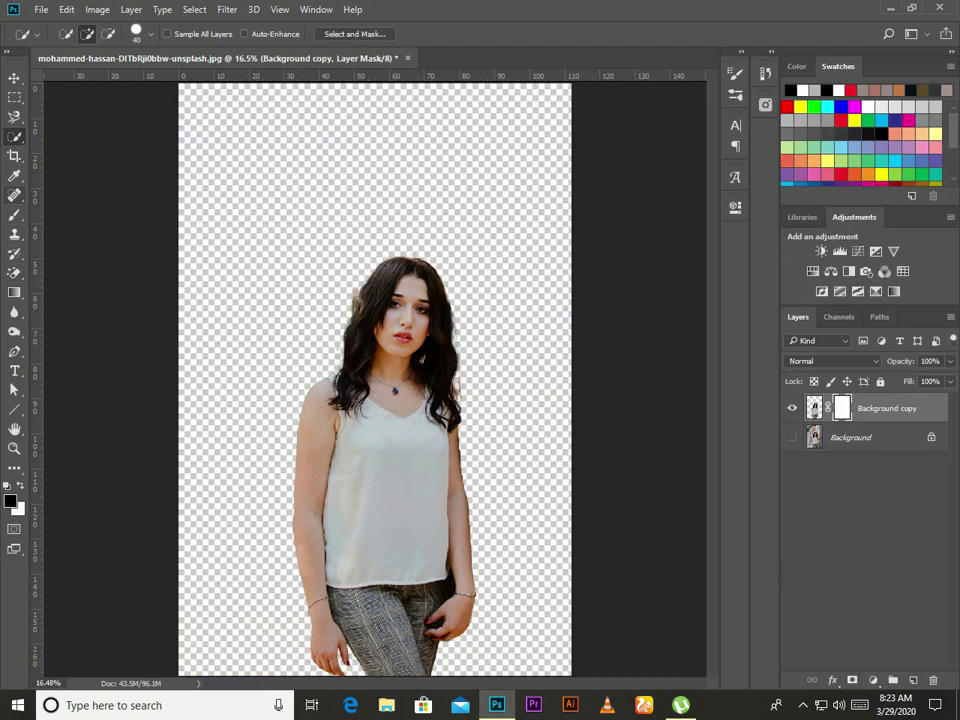
- Zoom into the woman's hair, brush over the fringe edges on the mask, then fit the view
{"action": "key", "text": "b"}
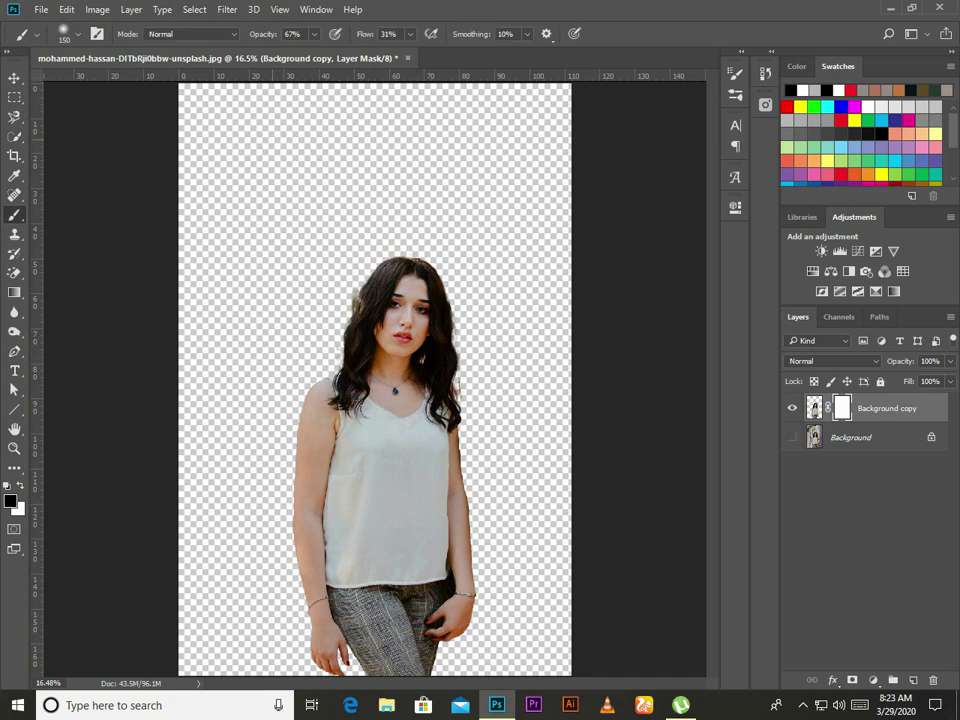
{"action": "scroll", "coordinate": [334, 304], "scroll_direction": "up", "scroll_amount": 1}
{"action": "scroll", "coordinate": [334, 304], "scroll_direction": "up", "scroll_amount": 2}
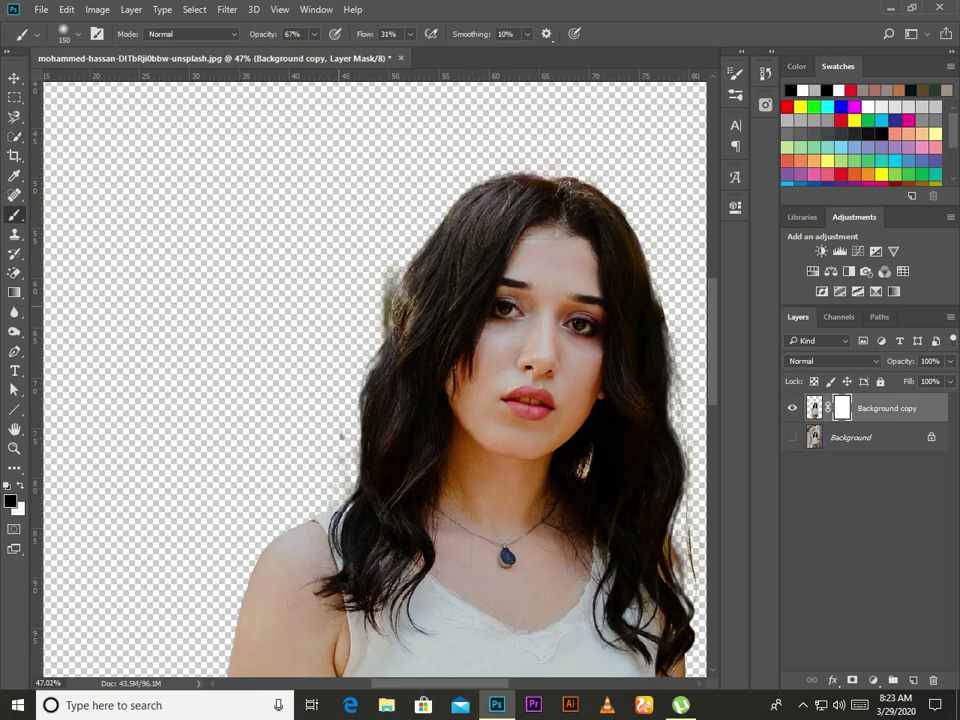
{"action": "scroll", "coordinate": [334, 304], "scroll_direction": "up", "scroll_amount": 1}
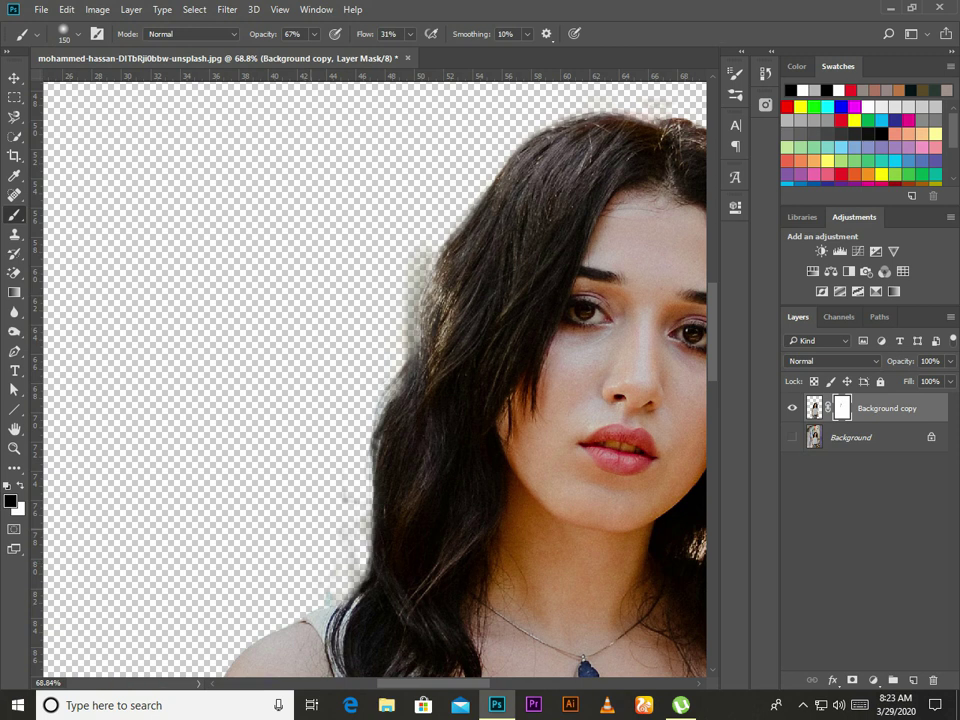
{"action": "scroll", "coordinate": [375, 380], "scroll_direction": "up", "scroll_amount": 3}
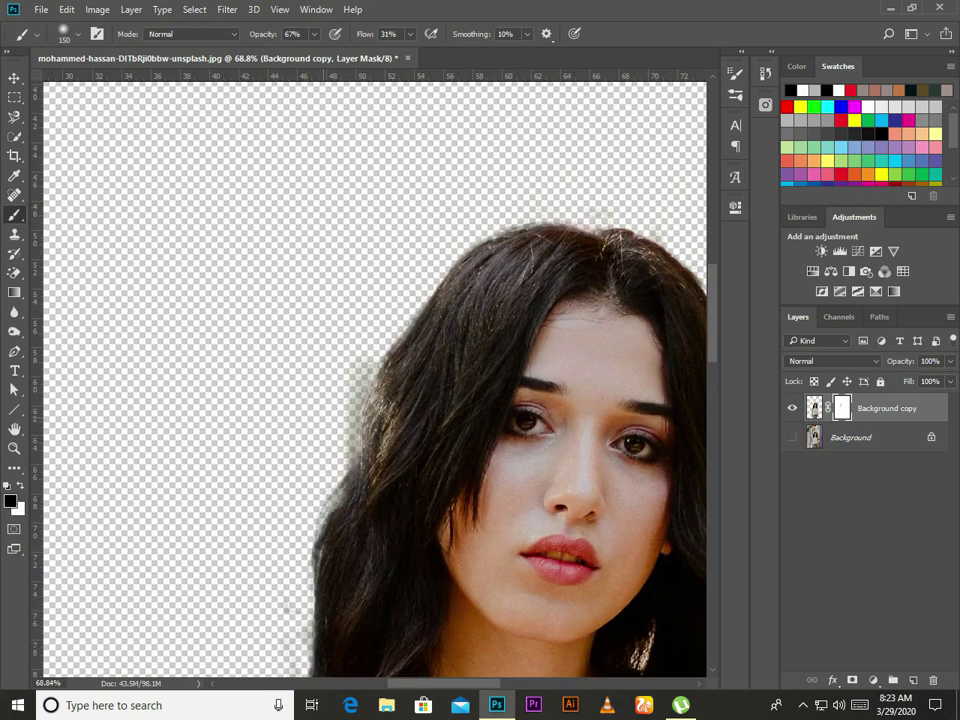
{"action": "scroll", "coordinate": [212, 284], "scroll_direction": "up", "scroll_amount": 3}
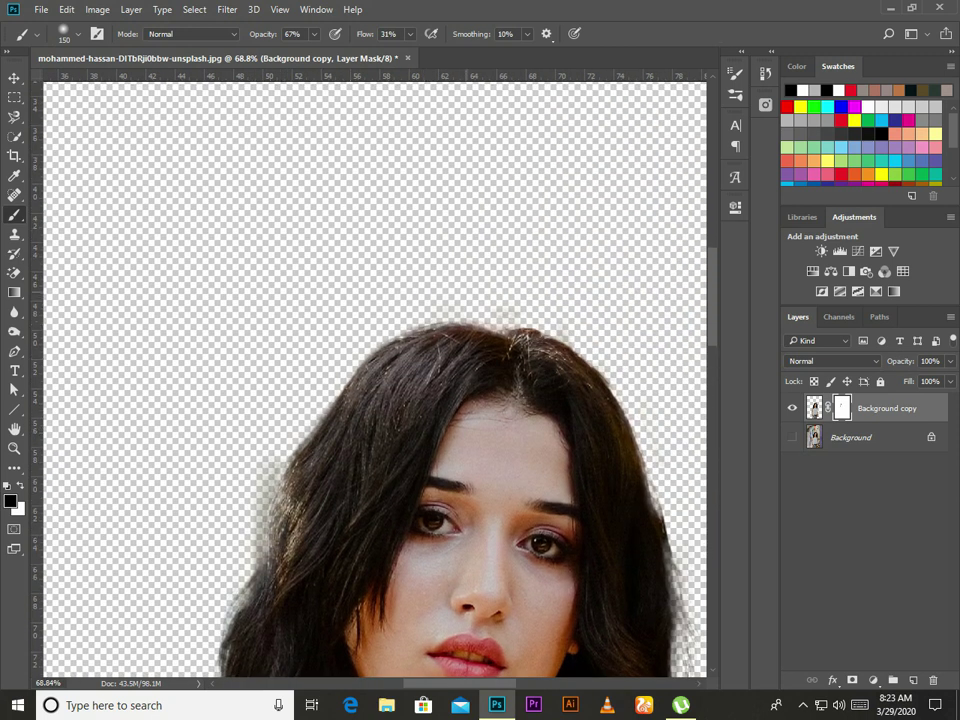
{"action": "scroll", "coordinate": [375, 380], "scroll_direction": "down", "scroll_amount": 2}
{"action": "scroll", "coordinate": [375, 380], "scroll_direction": "right", "scroll_amount": 4}
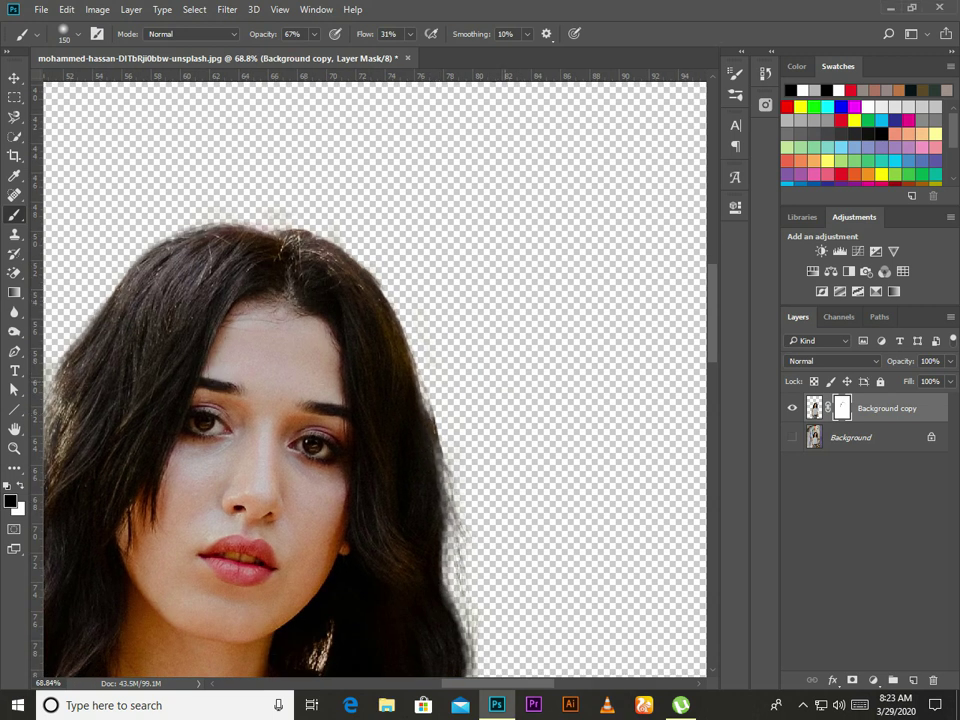
{"action": "scroll", "coordinate": [375, 380], "scroll_direction": "down", "scroll_amount": 3}
{"action": "scroll", "coordinate": [375, 380], "scroll_direction": "right", "scroll_amount": 3}
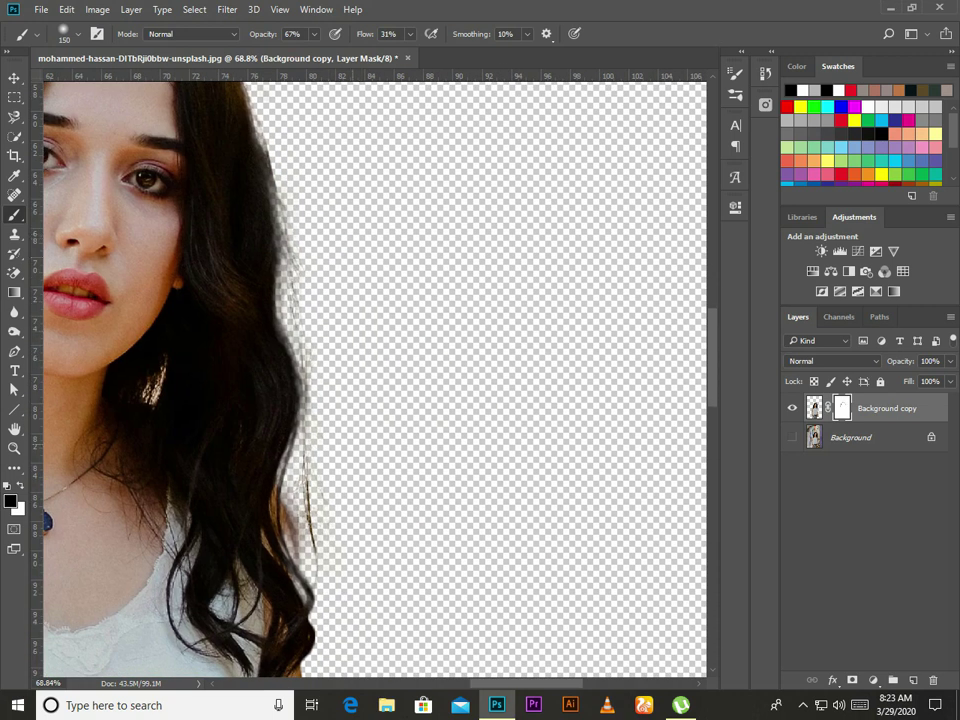
{"action": "scroll", "coordinate": [375, 380], "scroll_direction": "down", "scroll_amount": 3}
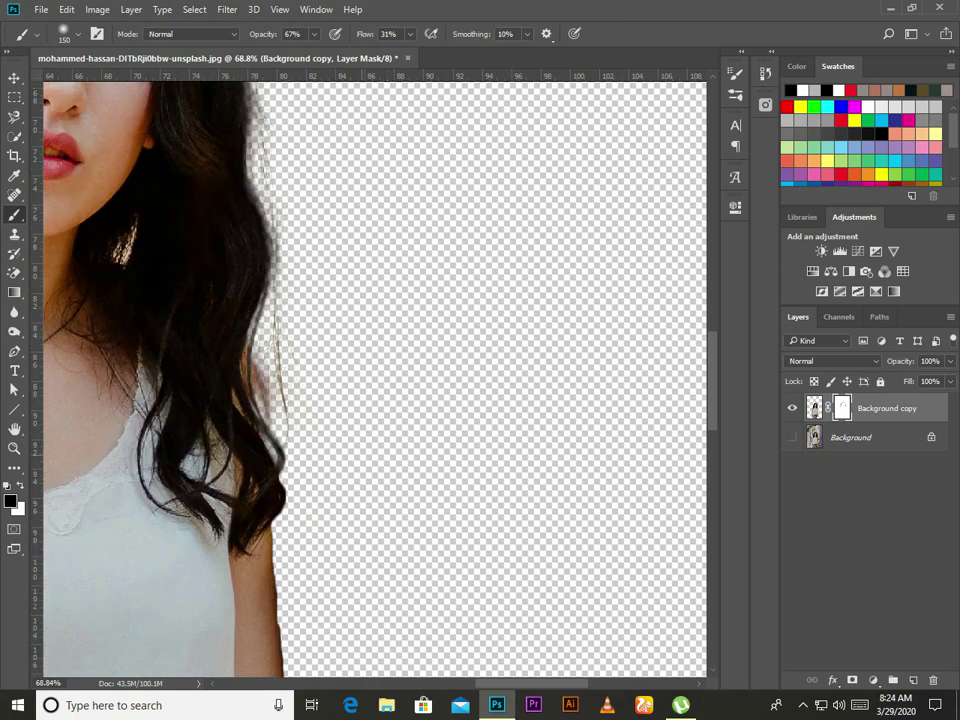
{"action": "scroll", "coordinate": [375, 380], "scroll_direction": "down", "scroll_amount": 2}
{"action": "key", "text": "ctrl+0"}
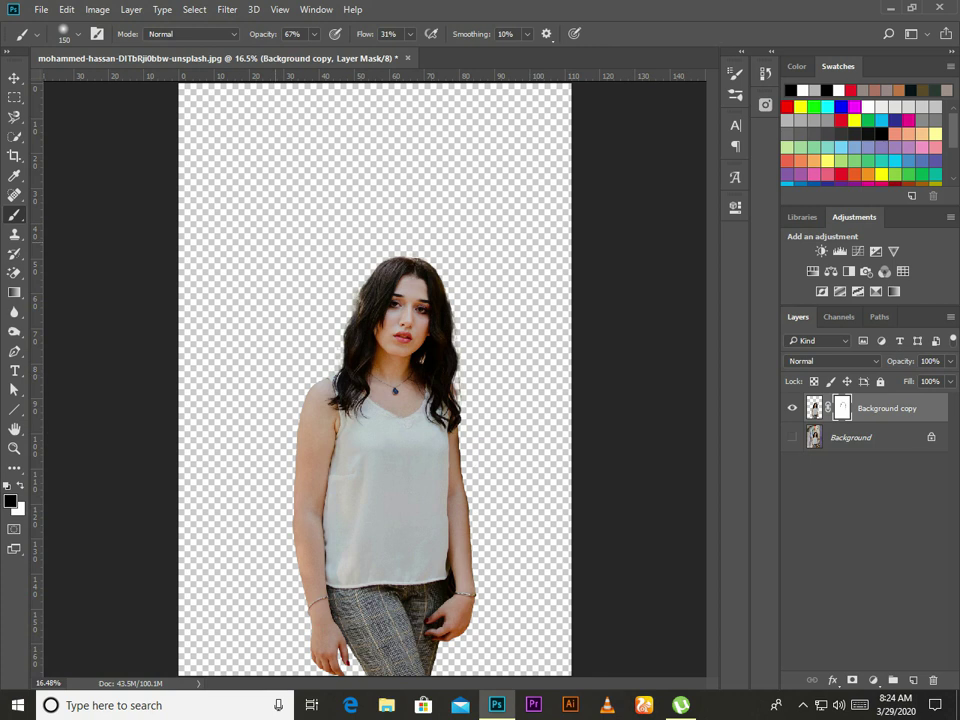
- Place gray-concrete-tower-364096.jpg as an embedded layer and move the woman's layer above it
{"action": "left_click", "coordinate": [41, 9]}
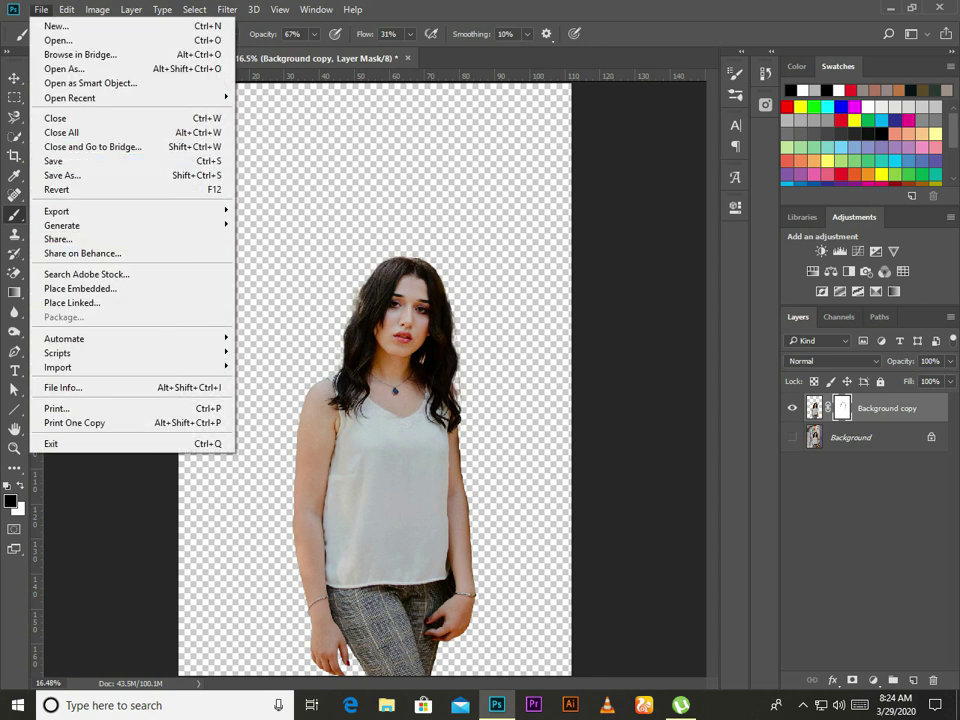
{"action": "left_click", "coordinate": [80, 288]}
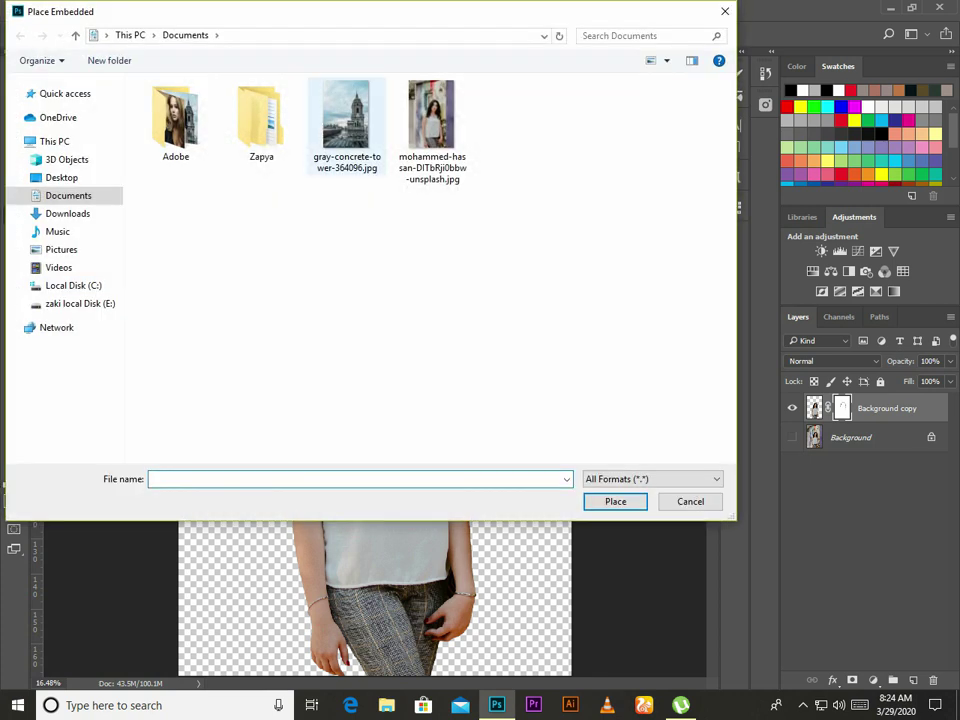
{"action": "double_click", "coordinate": [343, 115]}
{"action": "key", "text": "Return"}
{"action": "key", "text": "b"}
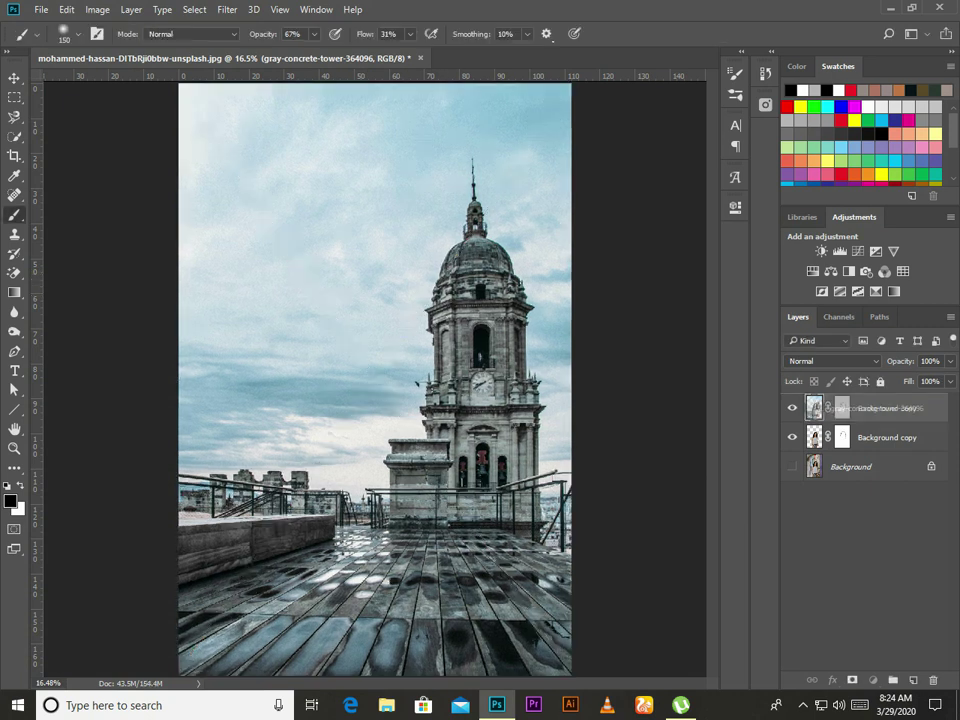
{"action": "left_click_drag", "start_coordinate": [886, 437], "coordinate": [886, 402]}
{"action": "left_click", "coordinate": [872, 680]}
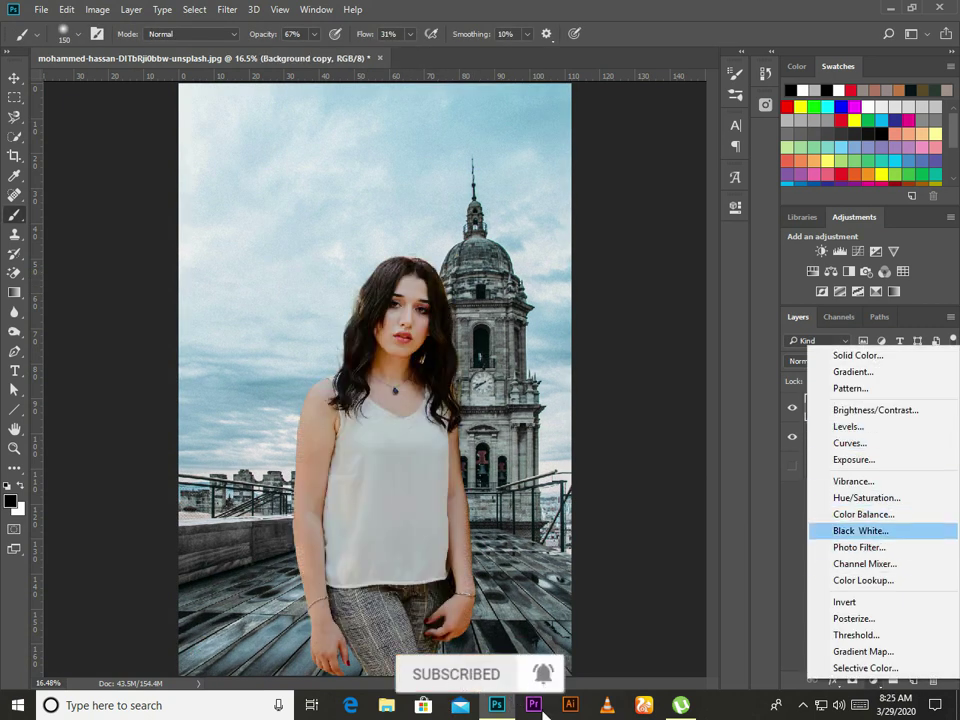
- Add a Black & White check layer and a Levels adjustment clipped to the woman
{"action": "left_click", "coordinate": [860, 530]}
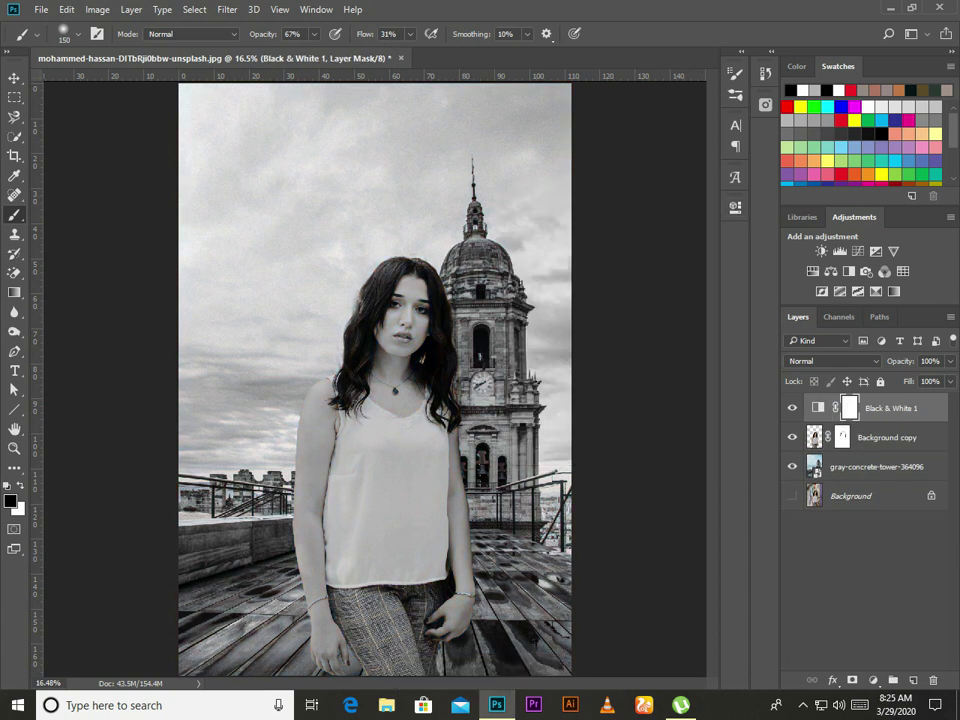
{"action": "left_click", "coordinate": [886, 437]}
{"action": "left_click", "coordinate": [872, 680]}
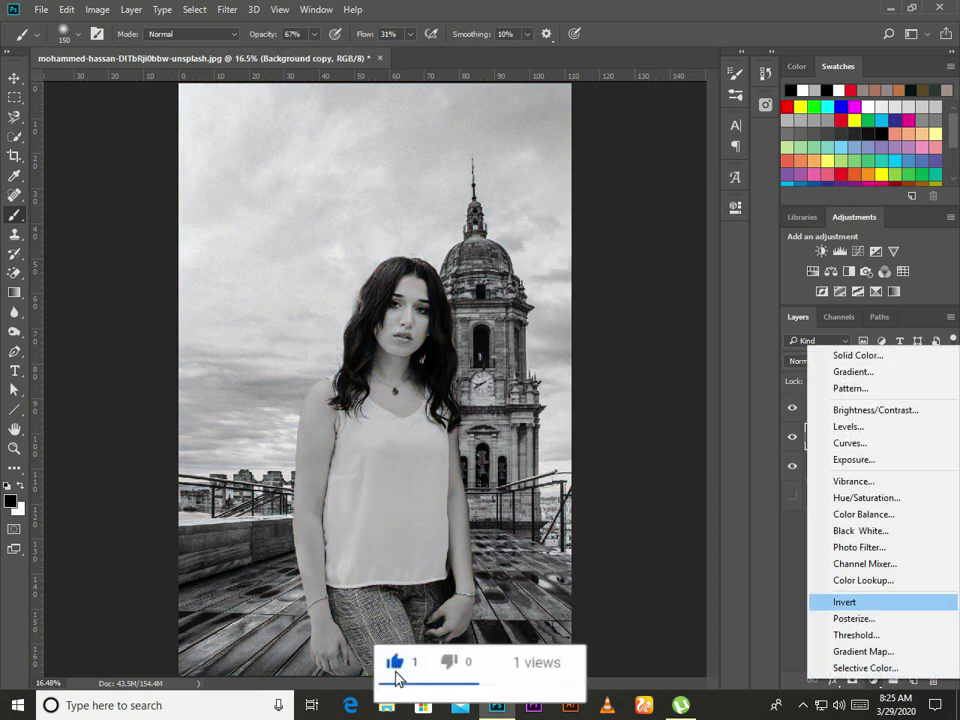
{"action": "left_click", "coordinate": [846, 424]}
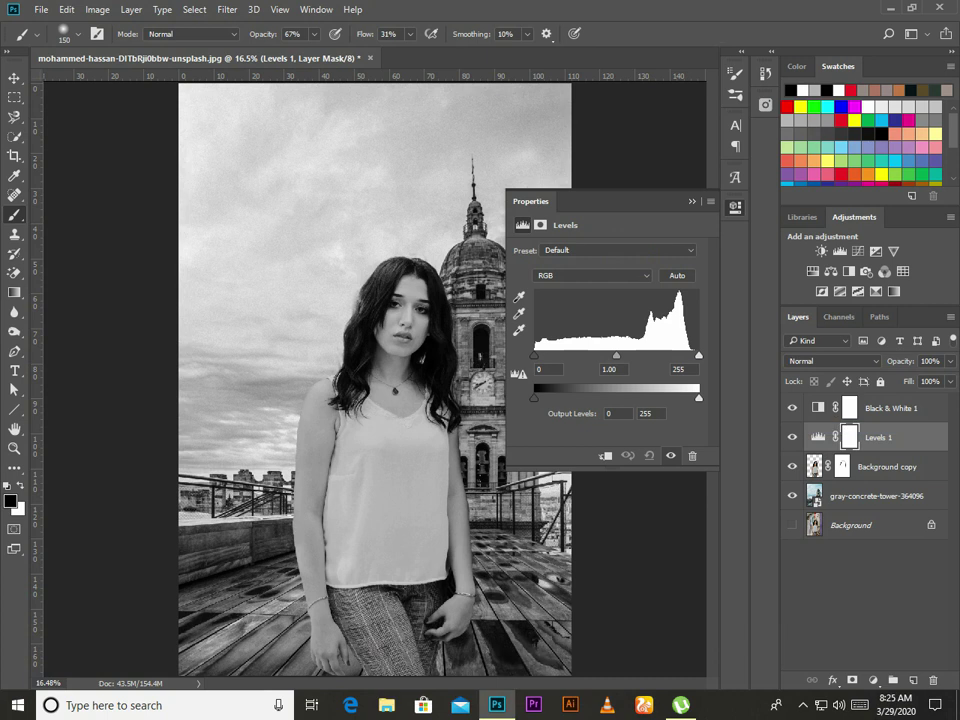
{"action": "key", "text": "ctrl+alt+g"}
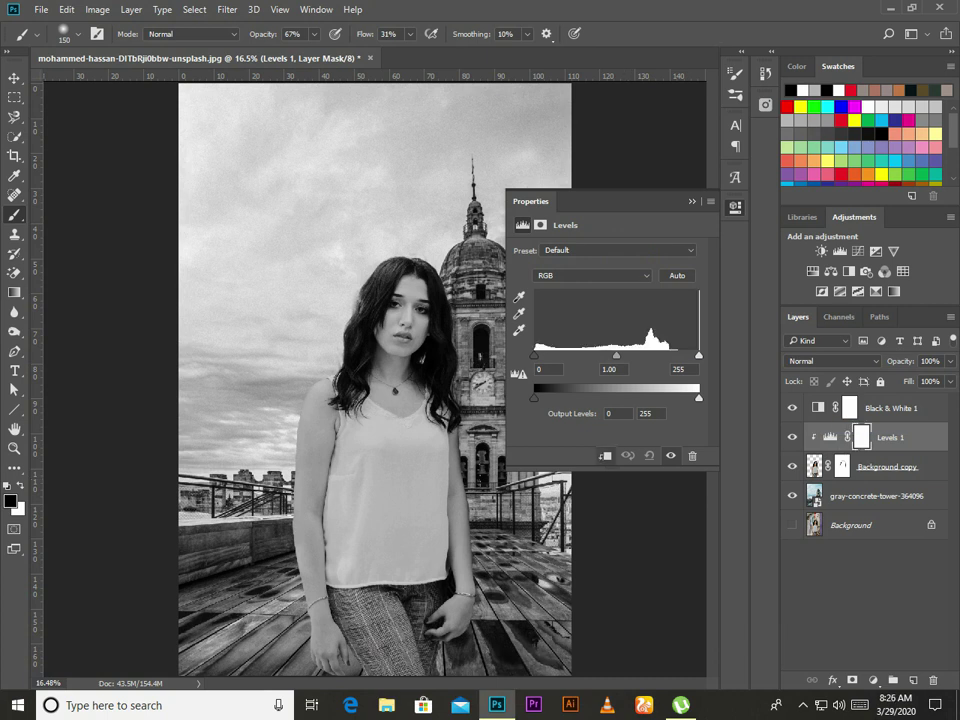
{"action": "key", "text": "ctrl+2"}
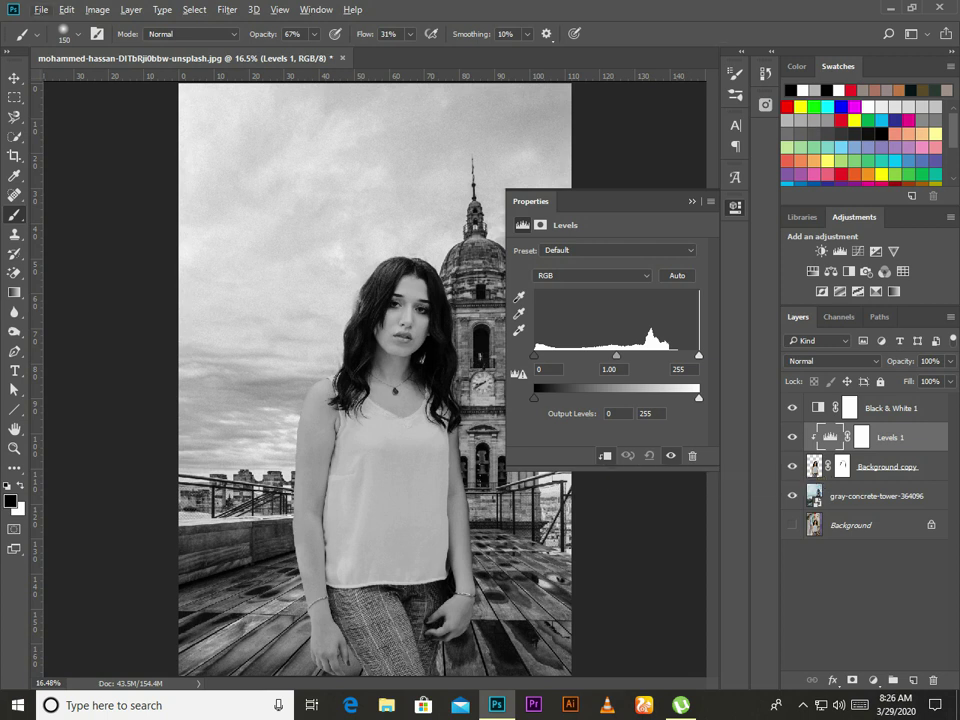
- Set Levels to 34/0.74/209 with output 226, hide Black & White, and blend in Luminosity
{"action": "left_click_drag", "start_coordinate": [534, 355], "coordinate": [555, 355]}
{"action": "left_click_drag", "start_coordinate": [698, 355], "coordinate": [623, 355]}
{"action": "left_click_drag", "start_coordinate": [698, 397], "coordinate": [680, 398]}
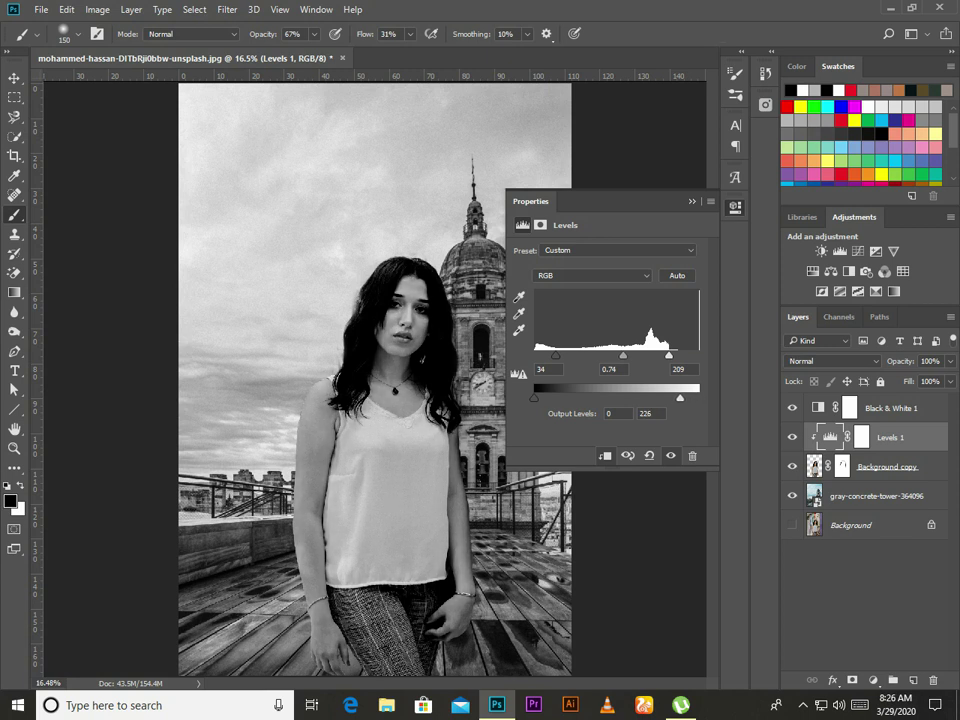
{"action": "left_click", "coordinate": [792, 408]}
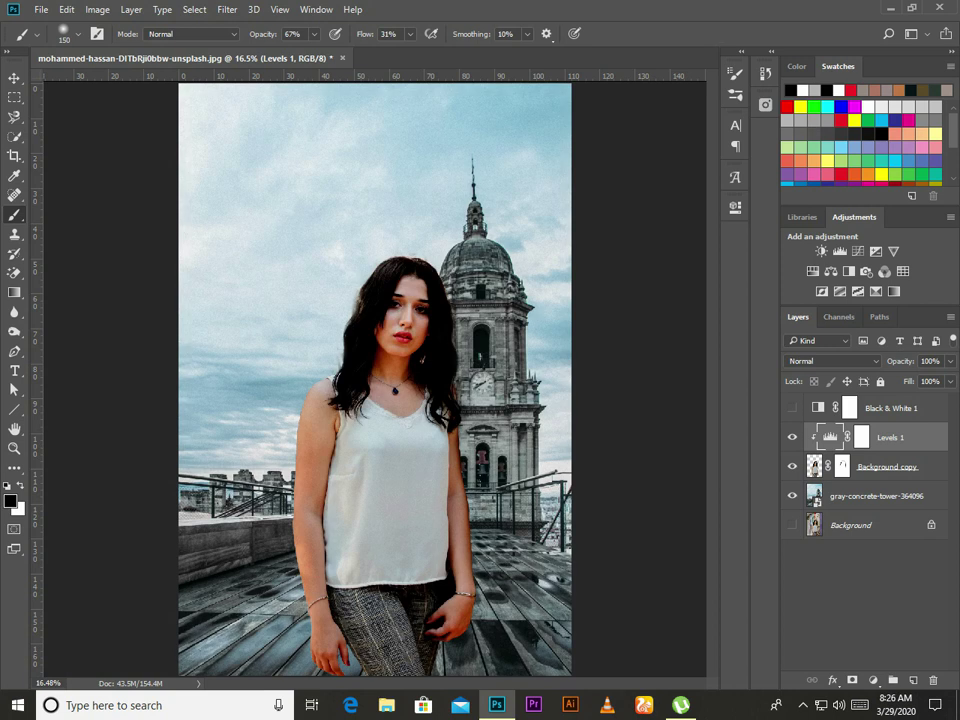
{"action": "left_click", "coordinate": [832, 361]}
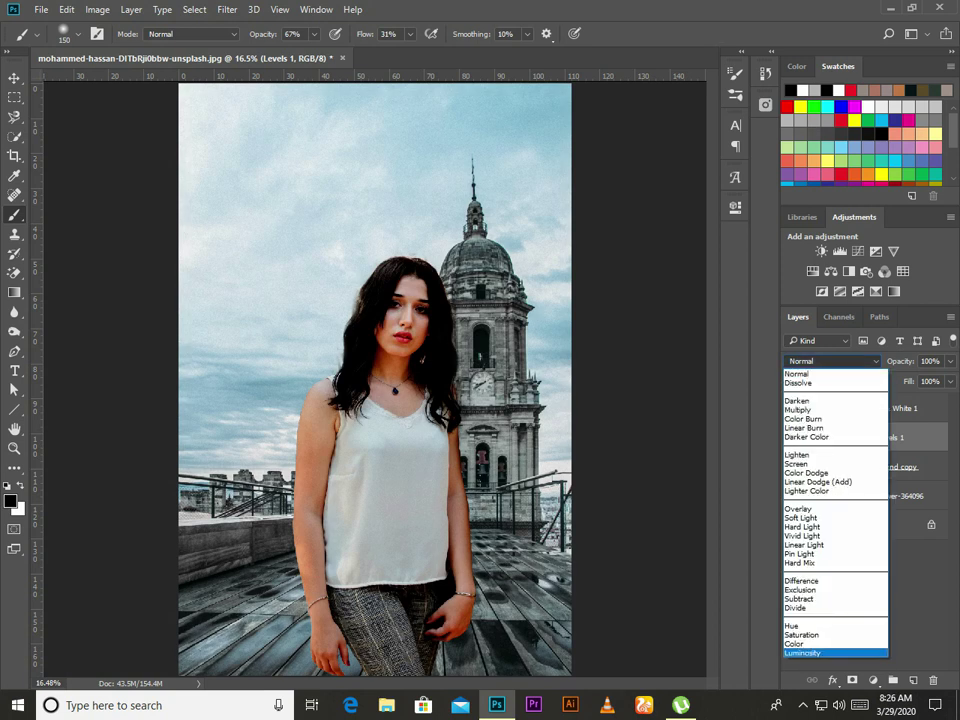
{"action": "left_click", "coordinate": [835, 650]}
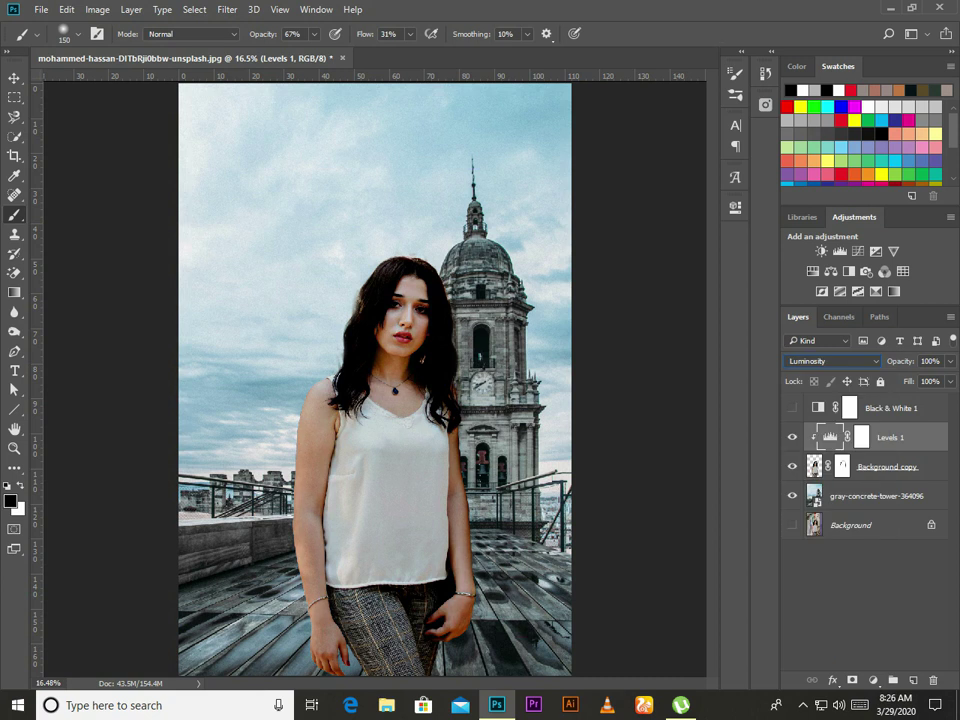
{"action": "left_click", "coordinate": [792, 437]}
{"action": "left_click", "coordinate": [792, 437]}
{"action": "left_click", "coordinate": [873, 680]}
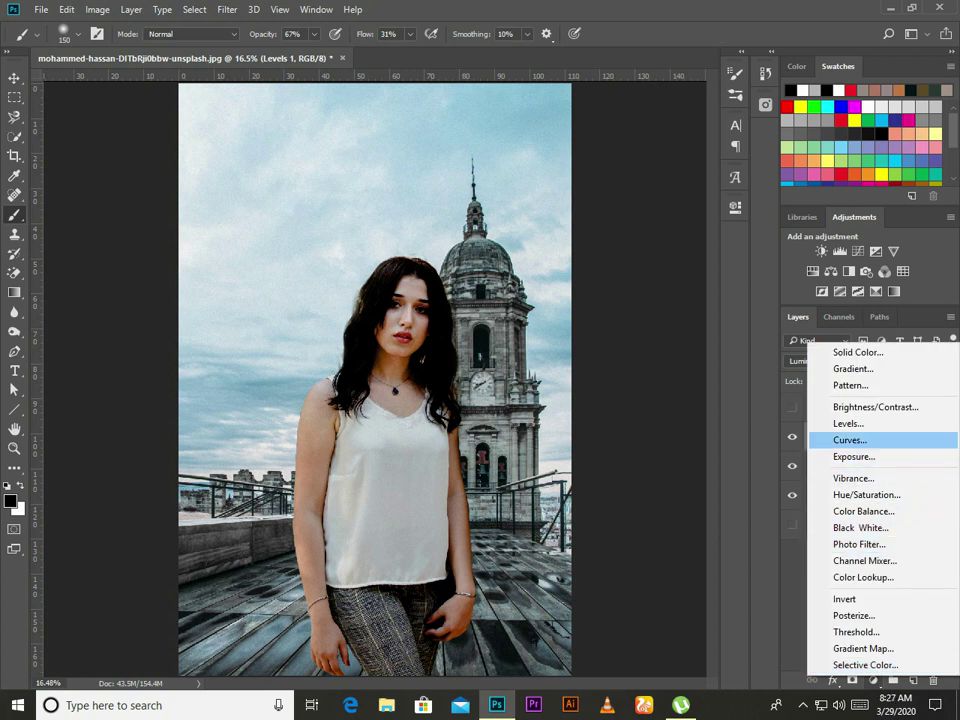
- Add a clipped Curves layer using Find Dark & Light Colors with shadow target 0e1214
{"action": "left_click", "coordinate": [850, 440]}
{"action": "key", "text": "ctrl+alt+g"}
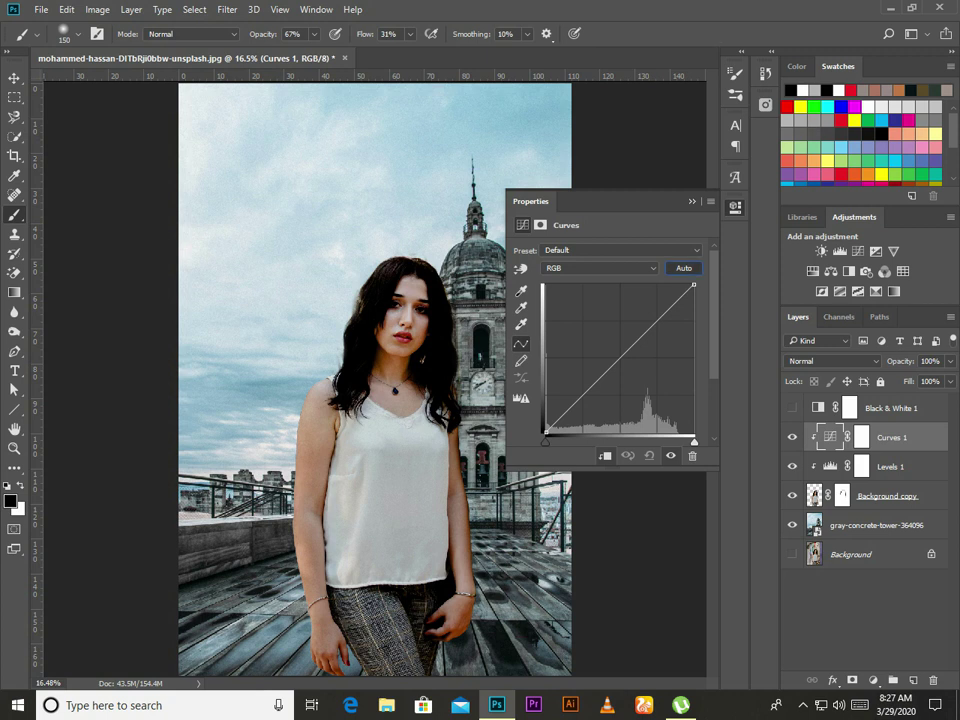
{"action": "left_click", "coordinate": [683, 268], "text": "alt"}
{"action": "left_click", "coordinate": [521, 241]}
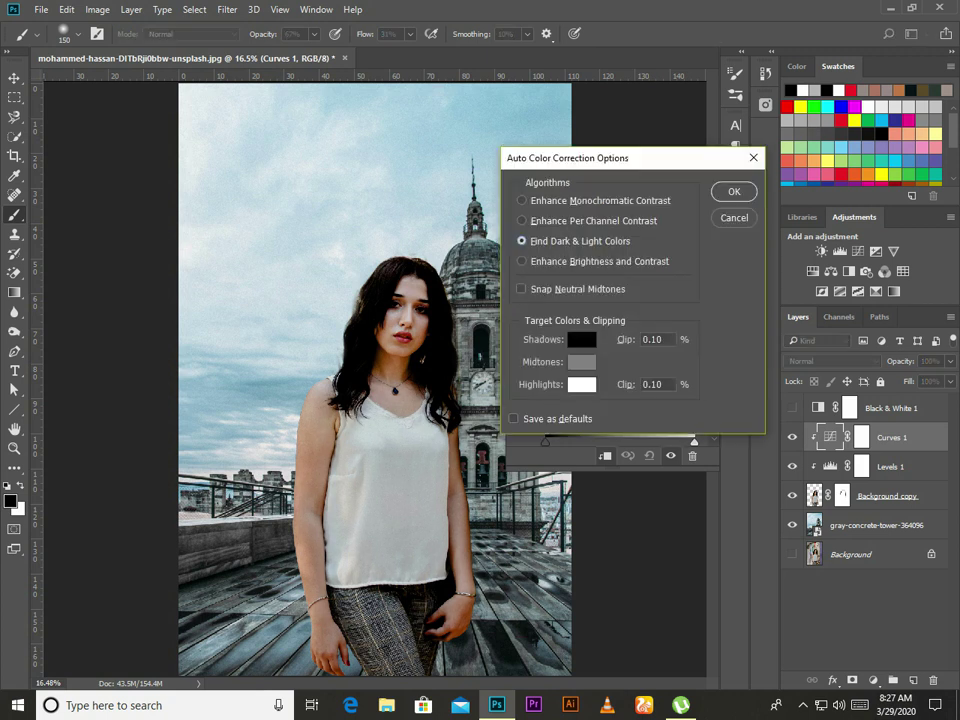
{"action": "left_click", "coordinate": [581, 339]}
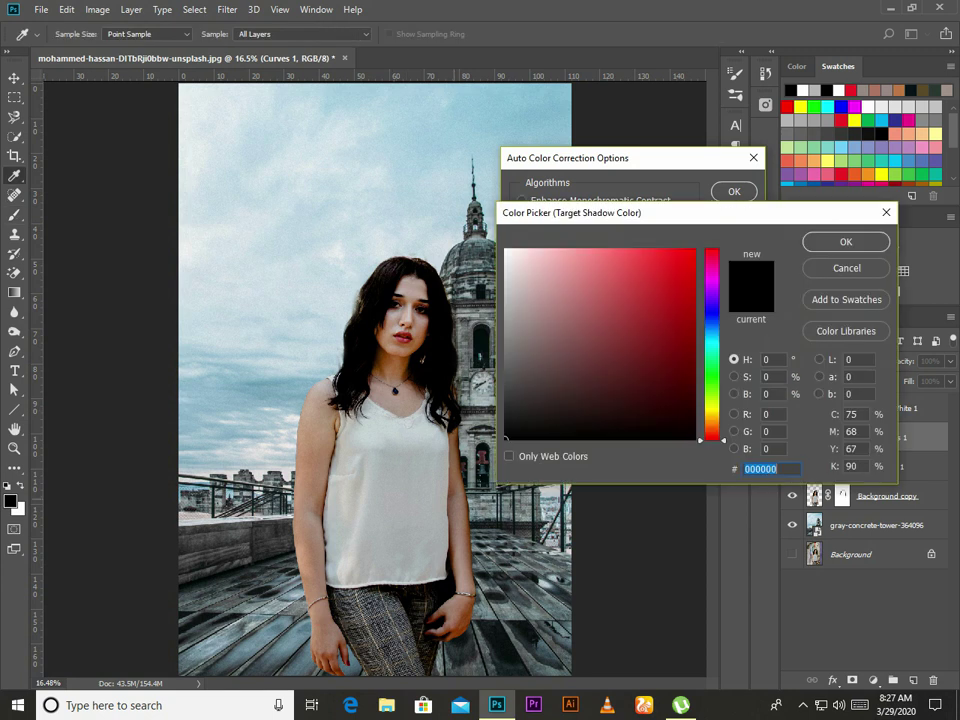
{"action": "type", "text": "0e1214"}
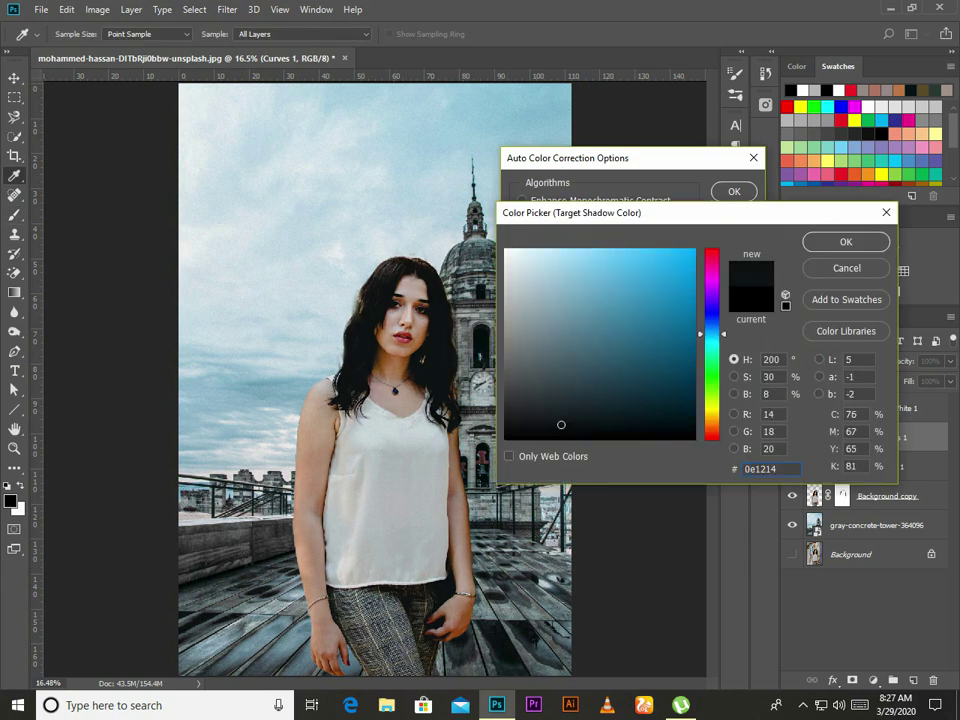
{"action": "key", "text": "Return"}
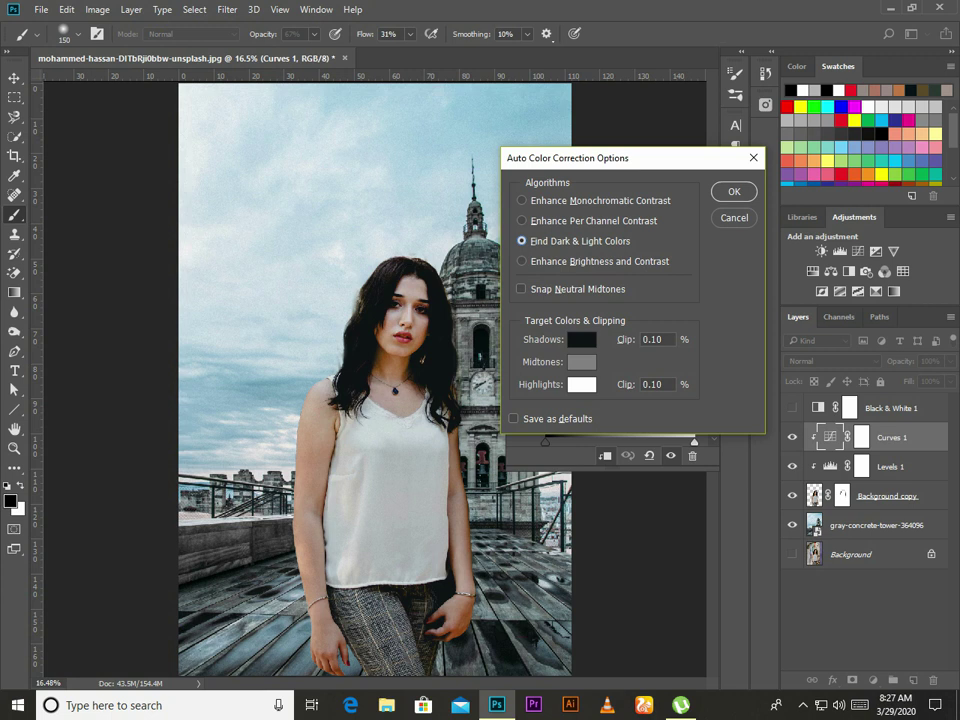
- Set the Curves highlight target to d2e0e9, apply it, and blend Curves 1 in Color mode
{"action": "left_click", "coordinate": [581, 384]}
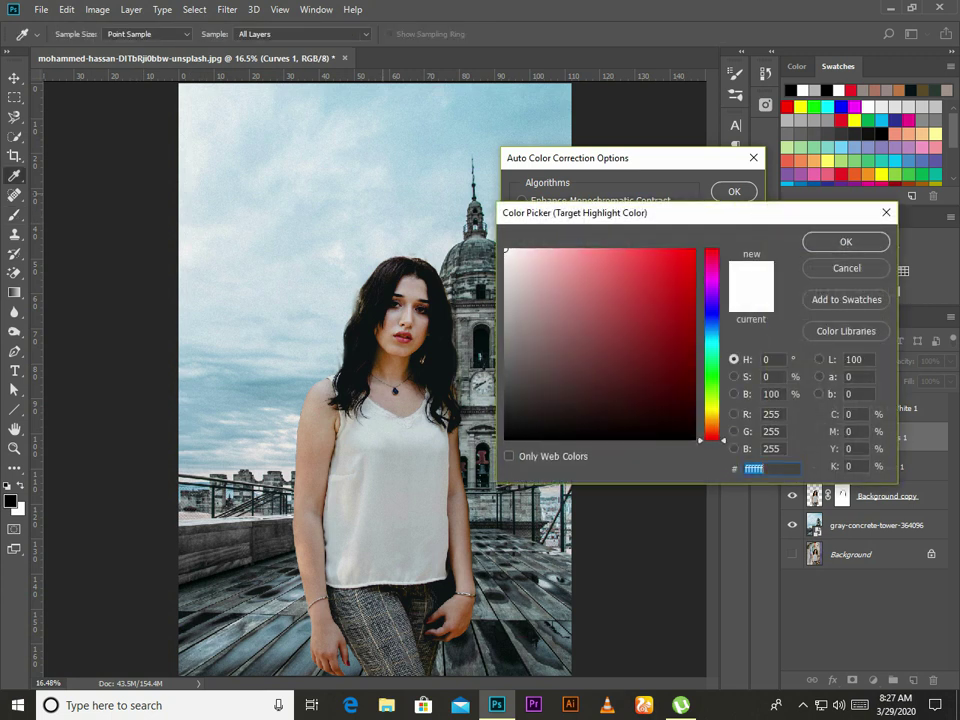
{"action": "left_click", "coordinate": [300, 230]}
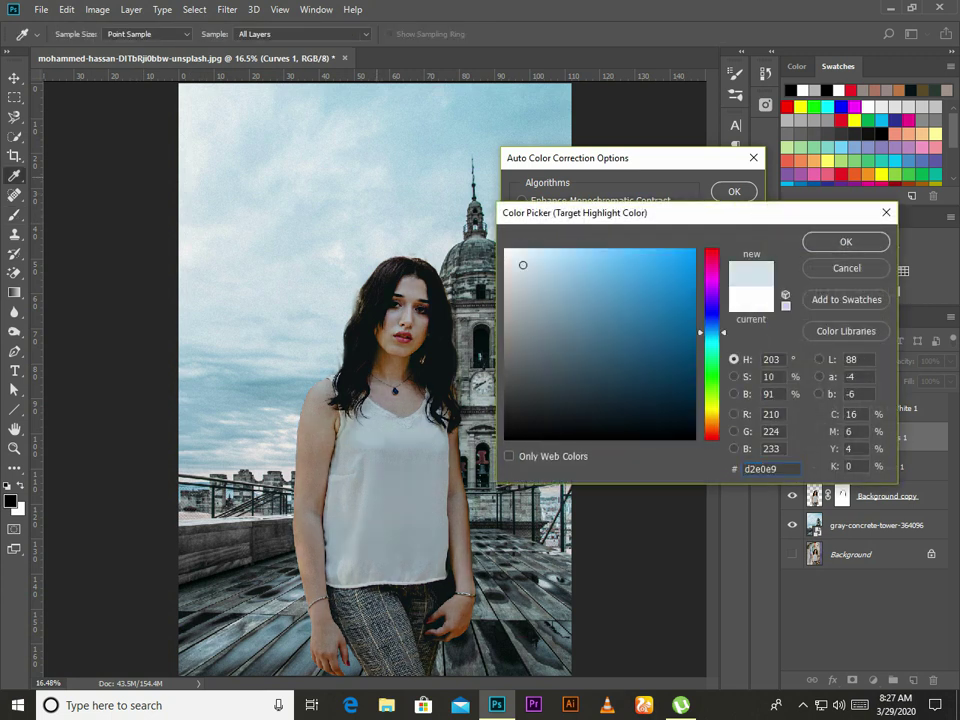
{"action": "key", "text": "Return"}
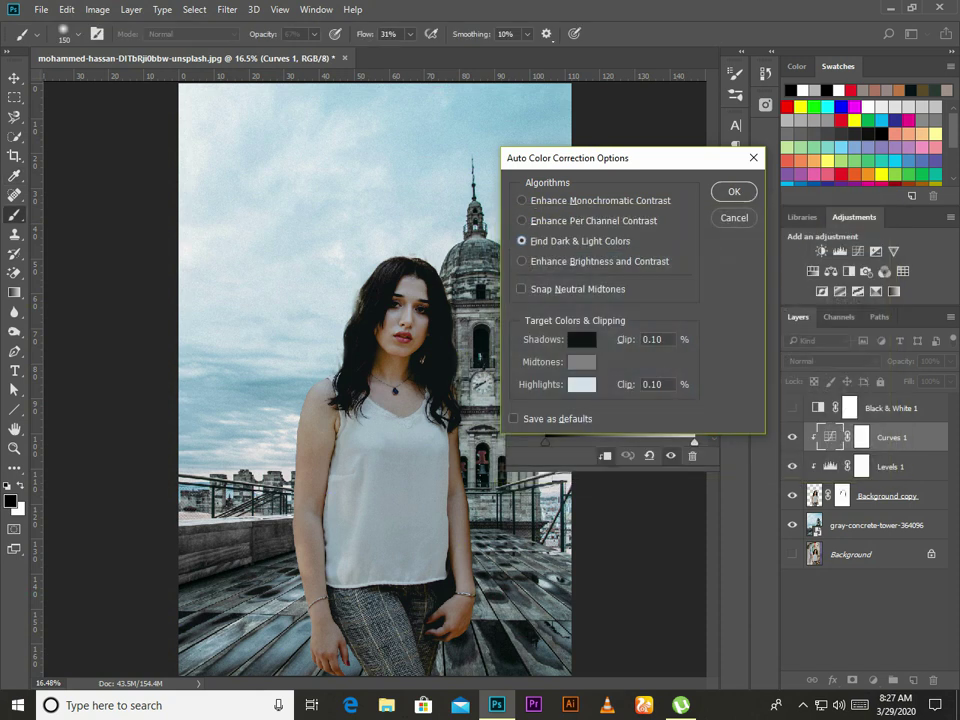
{"action": "key", "text": "Return"}
{"action": "key", "text": "Return"}
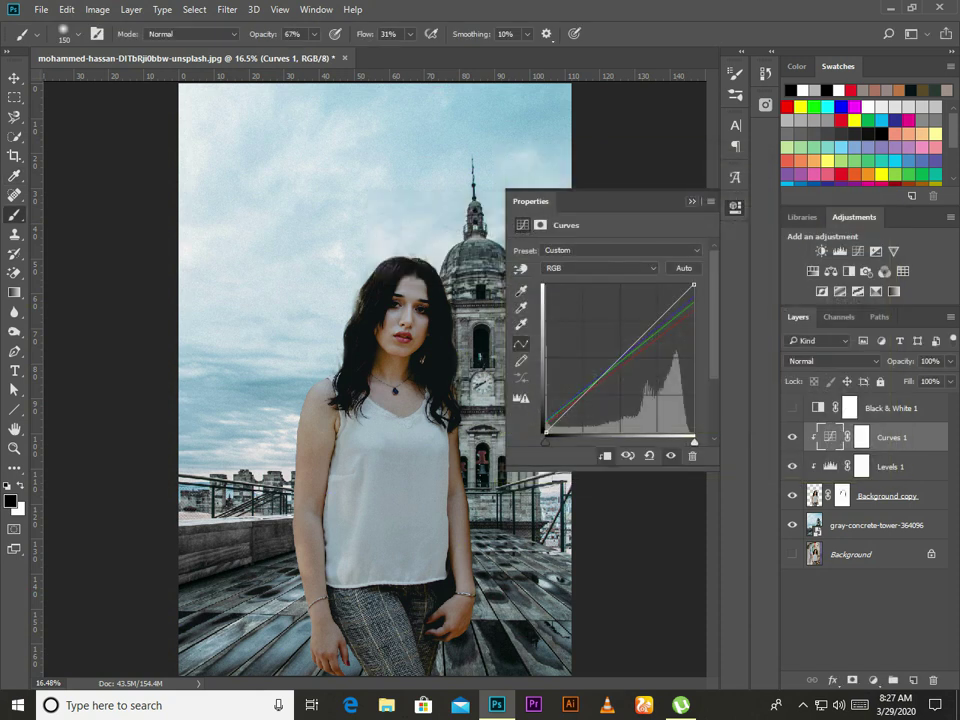
{"action": "left_click", "coordinate": [735, 207]}
{"action": "left_click", "coordinate": [833, 361]}
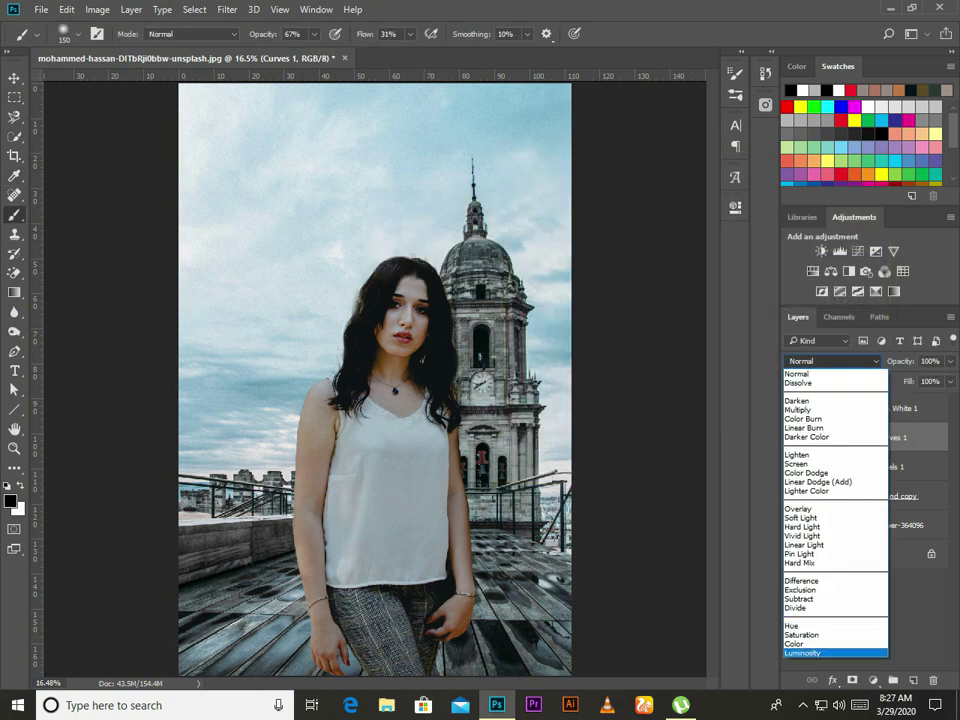
{"action": "left_click", "coordinate": [836, 647]}
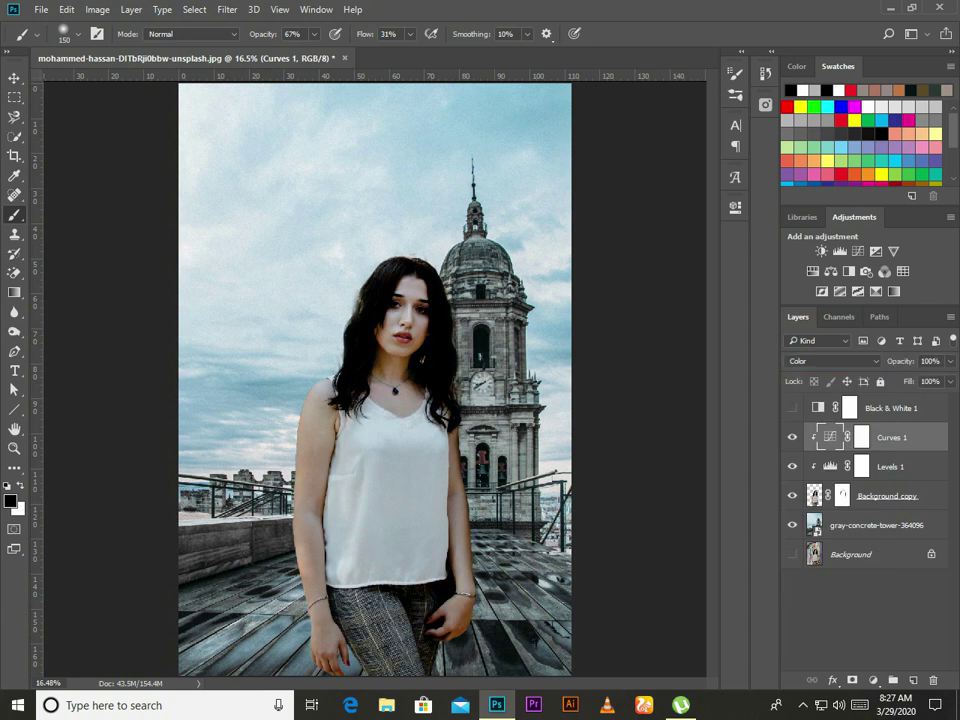
{"action": "left_click", "coordinate": [873, 680]}
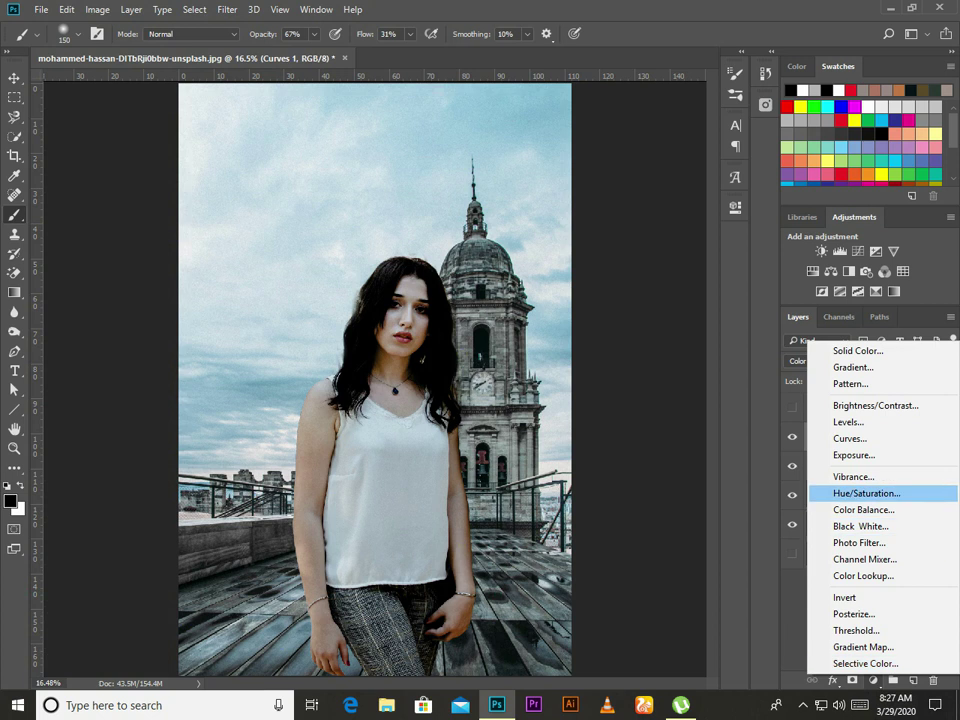
- Add a Hue/Saturation layer clipped to the woman with Saturation at -30
{"action": "left_click", "coordinate": [868, 491]}
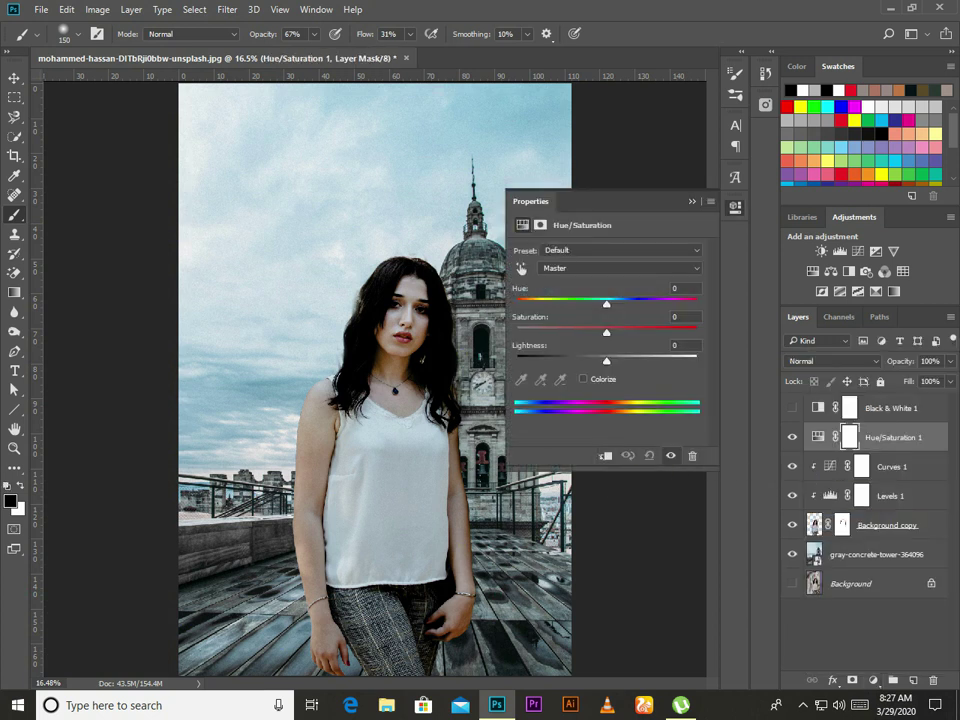
{"action": "key", "text": "ctrl+2"}
{"action": "key", "text": "ctrl+alt+g"}
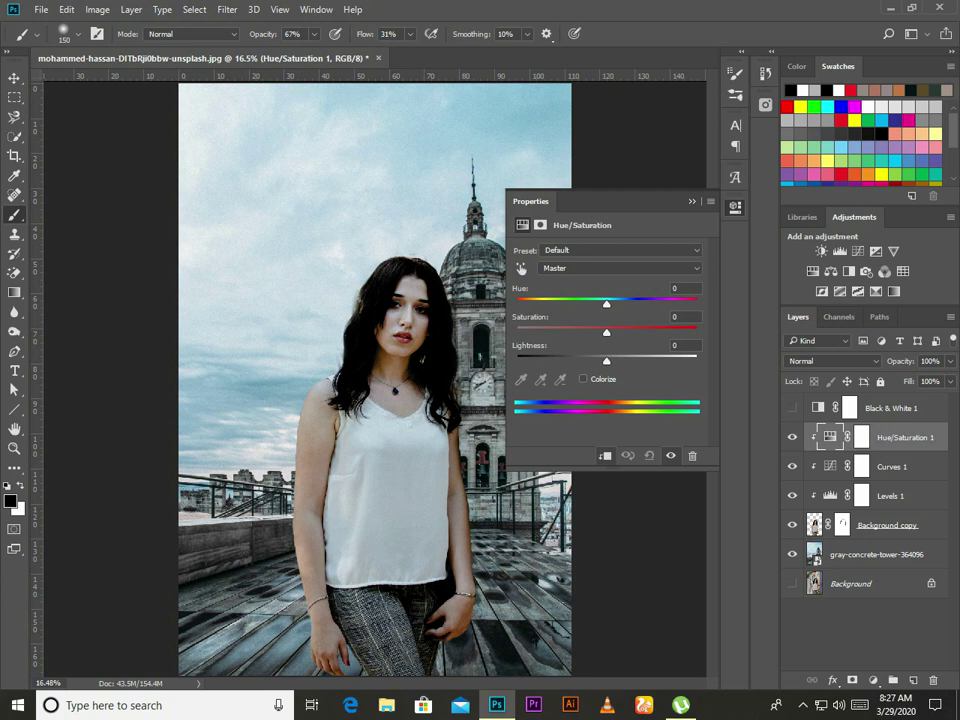
{"action": "mouse_move", "coordinate": [453, 250]}
{"action": "left_mouse_down"}
{"action": "mouse_move", "coordinate": [395, 250]}
{"action": "mouse_move", "coordinate": [436, 250]}
{"action": "left_mouse_up"}
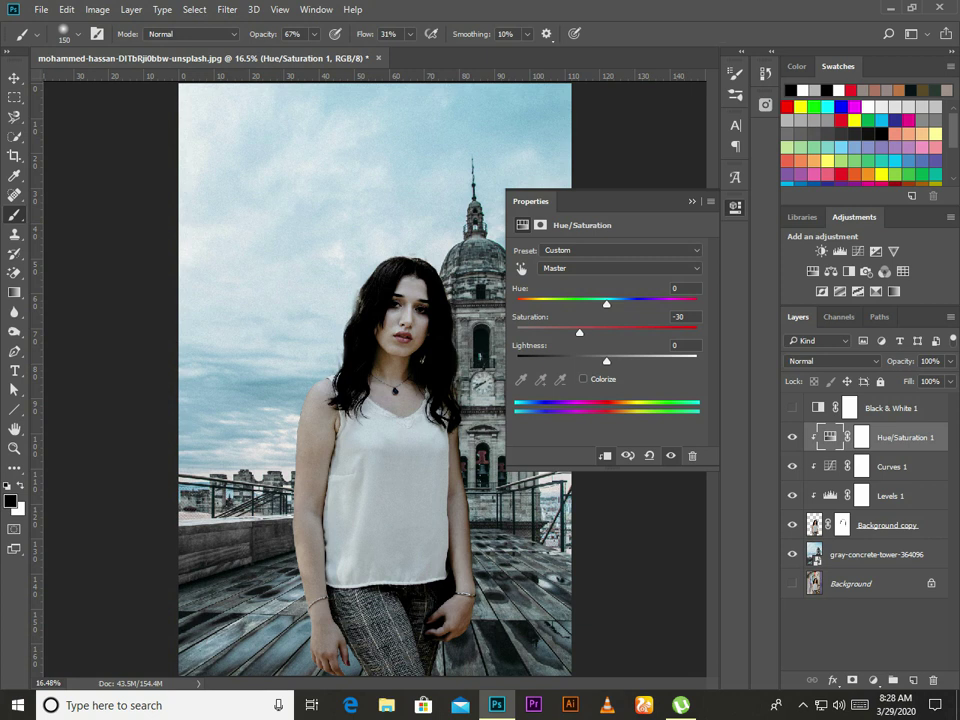
{"action": "left_click", "coordinate": [735, 207]}
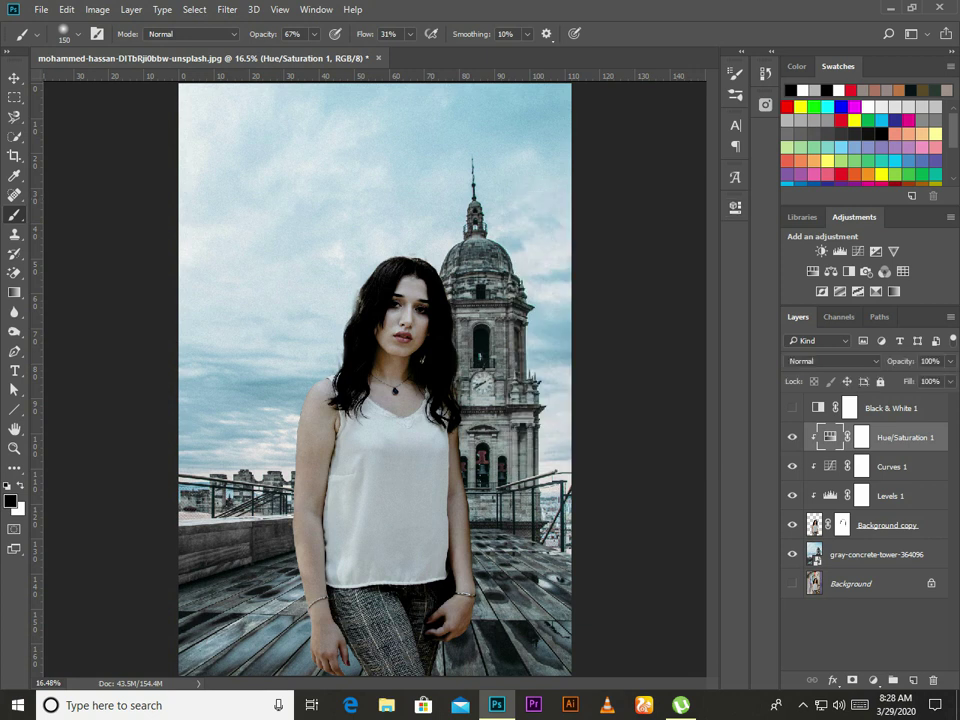
{"action": "left_click", "coordinate": [876, 554]}
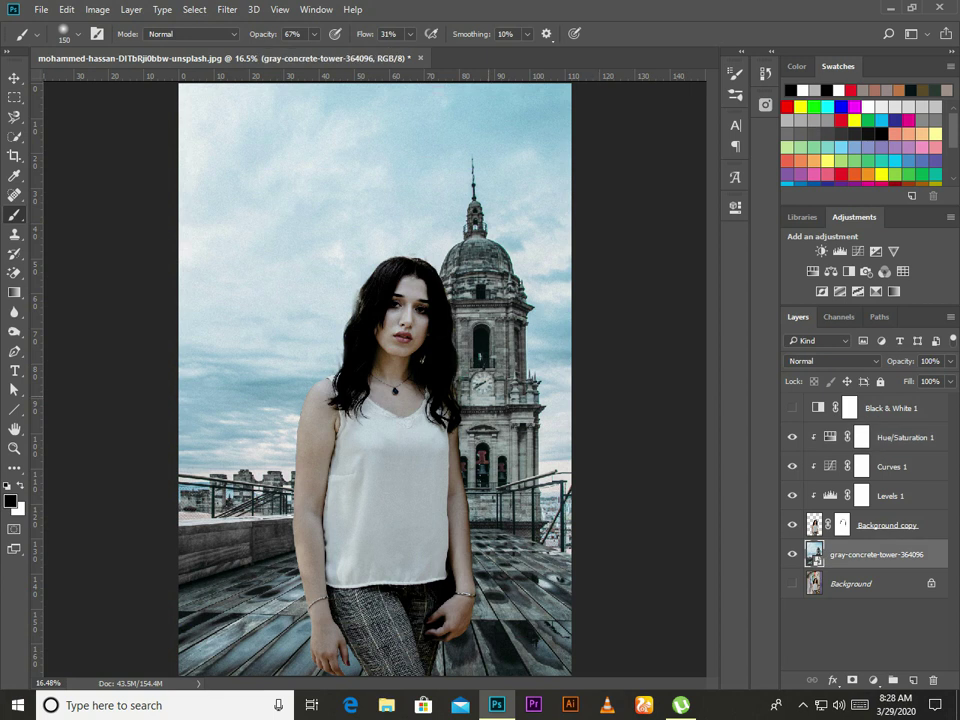
- Apply a Tilt-Shift blur to the tower background, moving the sharp focus band down to the legs
{"action": "left_click", "coordinate": [227, 9]}
{"action": "mouse_move", "coordinate": [250, 189]}
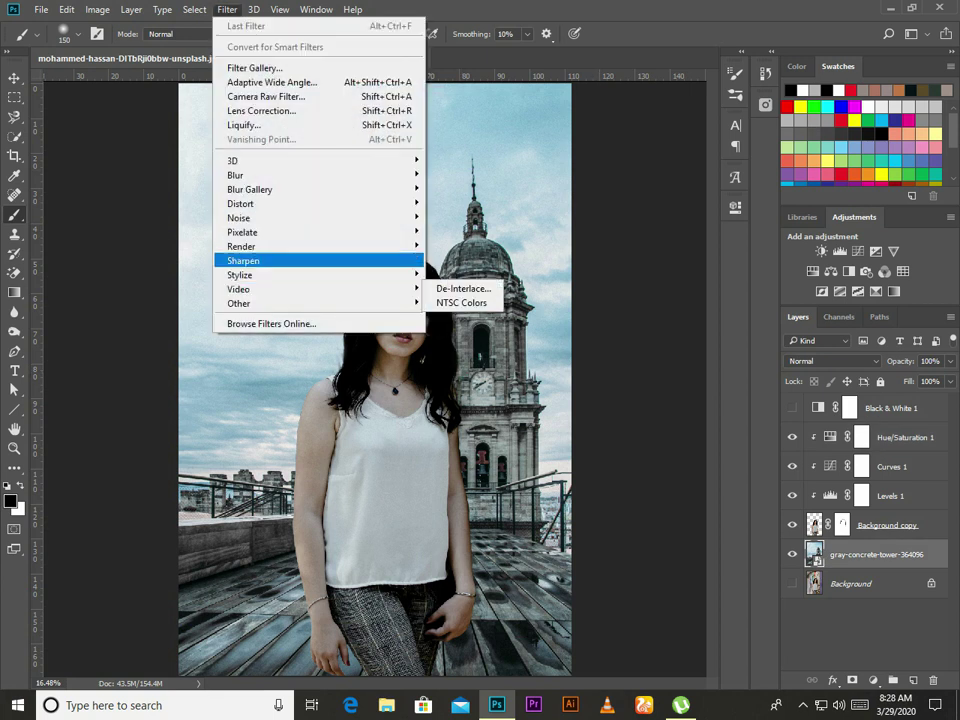
{"action": "left_click", "coordinate": [456, 217]}
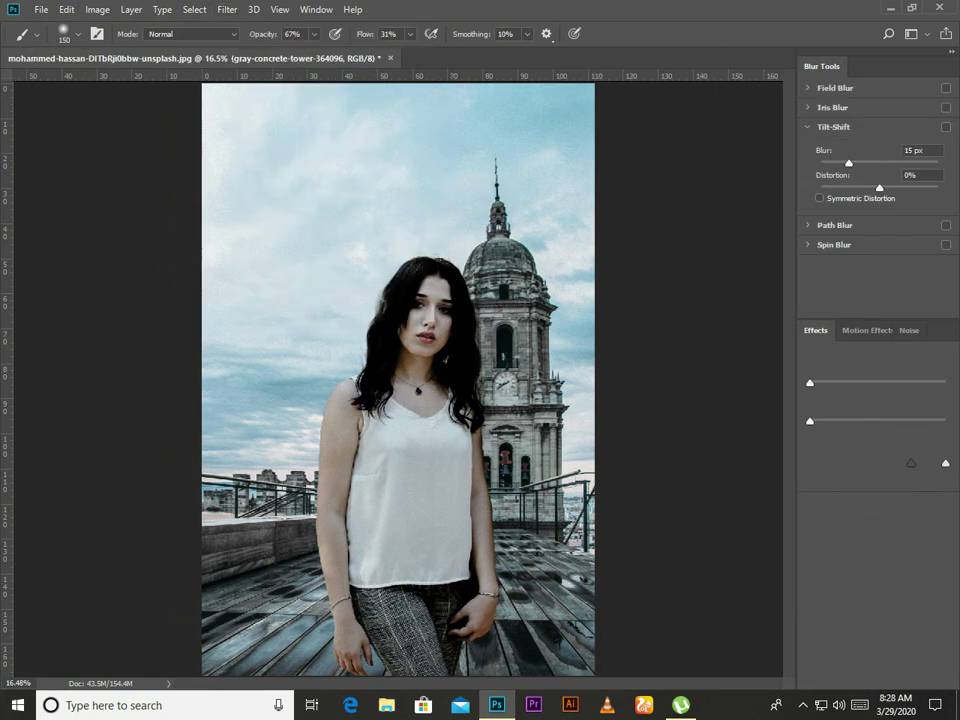
{"action": "left_click_drag", "start_coordinate": [397, 379], "coordinate": [399, 652]}
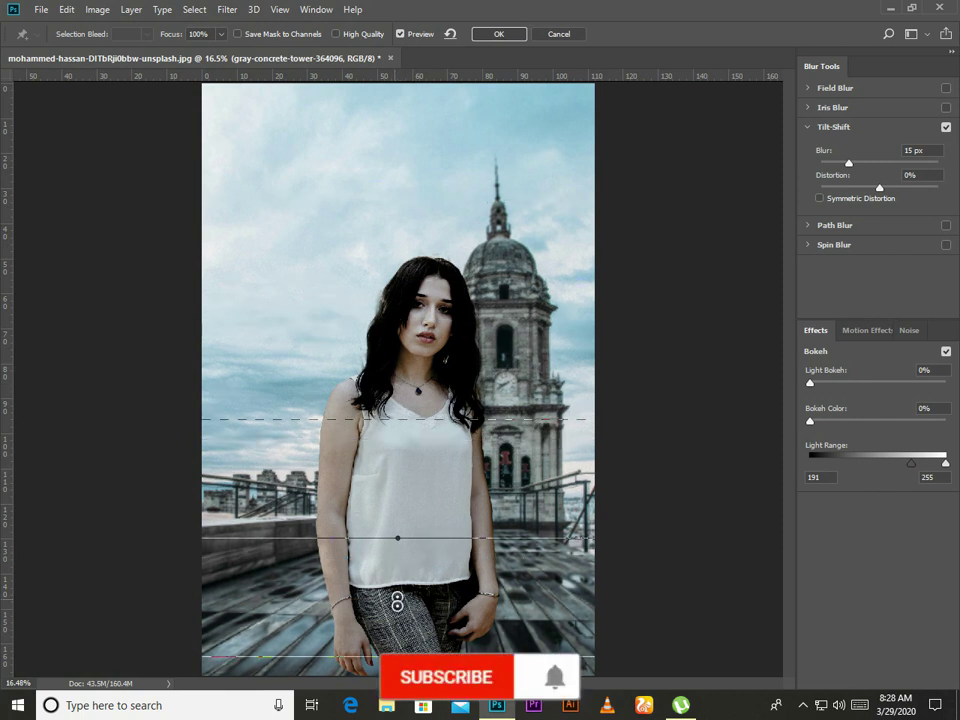
{"action": "mouse_move", "coordinate": [399, 652]}
{"action": "left_mouse_down"}
{"action": "mouse_move", "coordinate": [403, 628]}
{"action": "mouse_move", "coordinate": [407, 662]}
{"action": "left_mouse_up"}
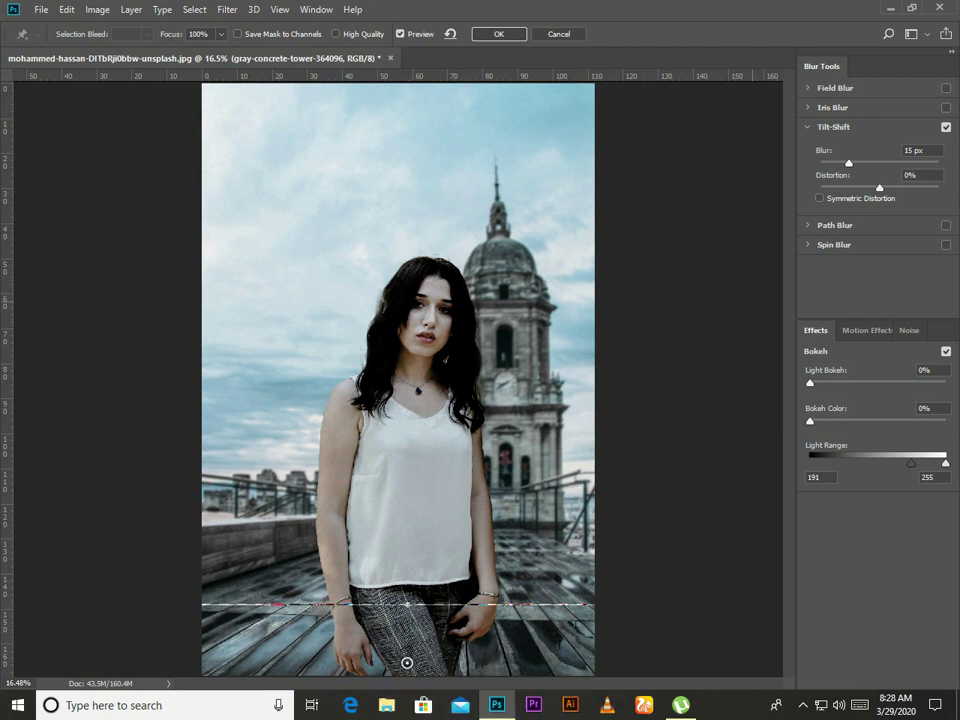
- Commit the tilt-shift with 6% bokeh colour and 14 px blur, then hide Levels 1 and Curves 1
{"action": "left_click", "coordinate": [934, 408]}
{"action": "key", "text": "shift+Up"}
{"action": "type", "text": "6"}
{"action": "left_click", "coordinate": [921, 150]}
{"action": "key", "text": "Up"}
{"action": "key", "text": "Up"}
{"action": "key", "text": "Up"}
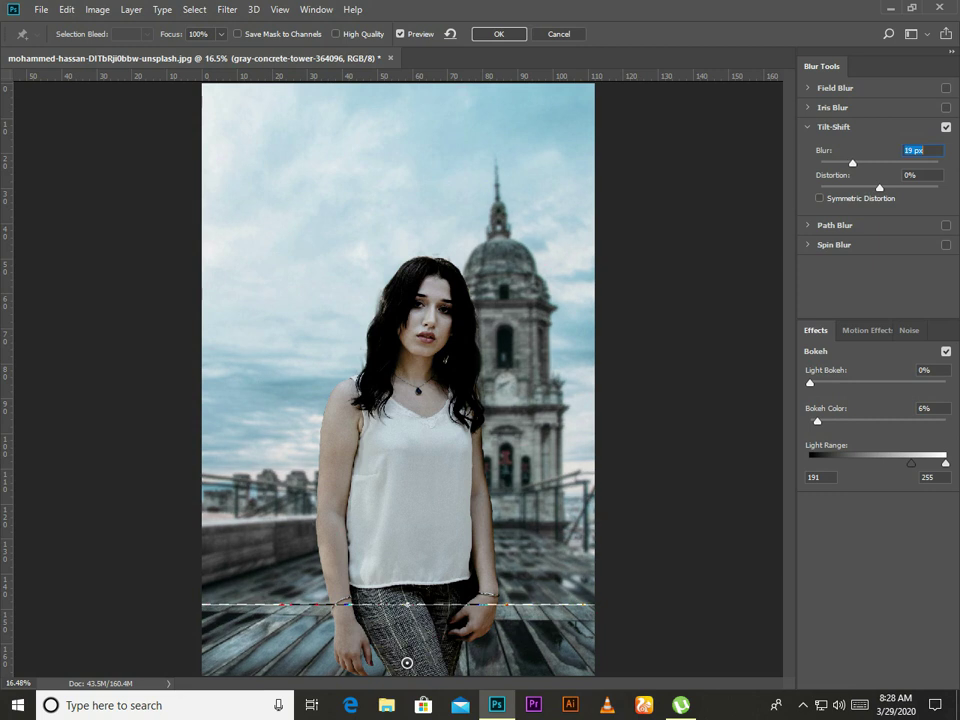
{"action": "type", "text": "14"}
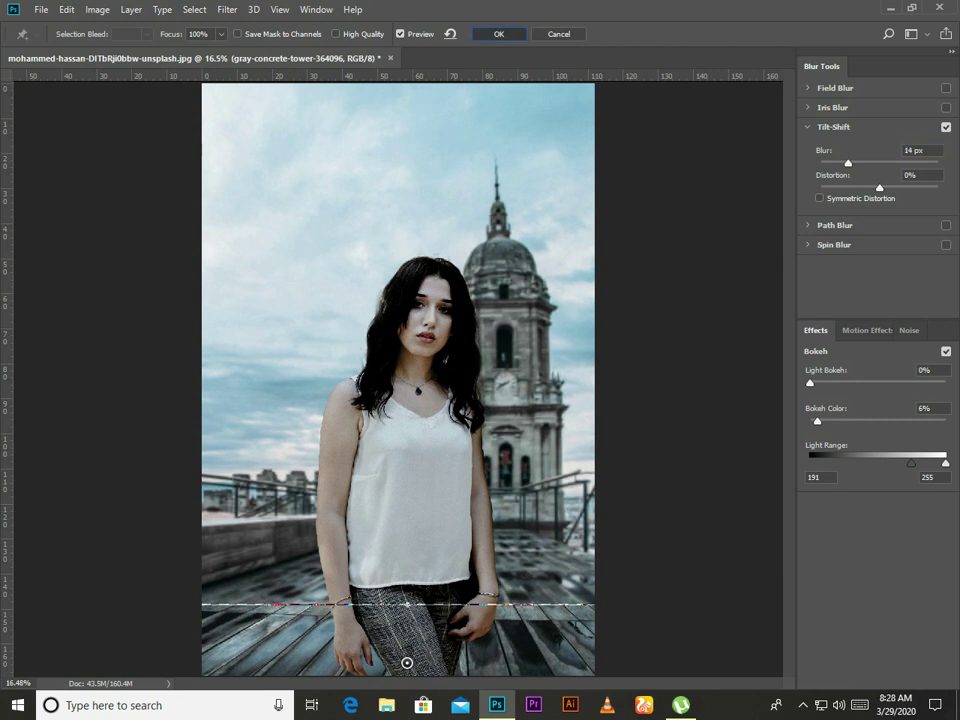
{"action": "key", "text": "Return"}
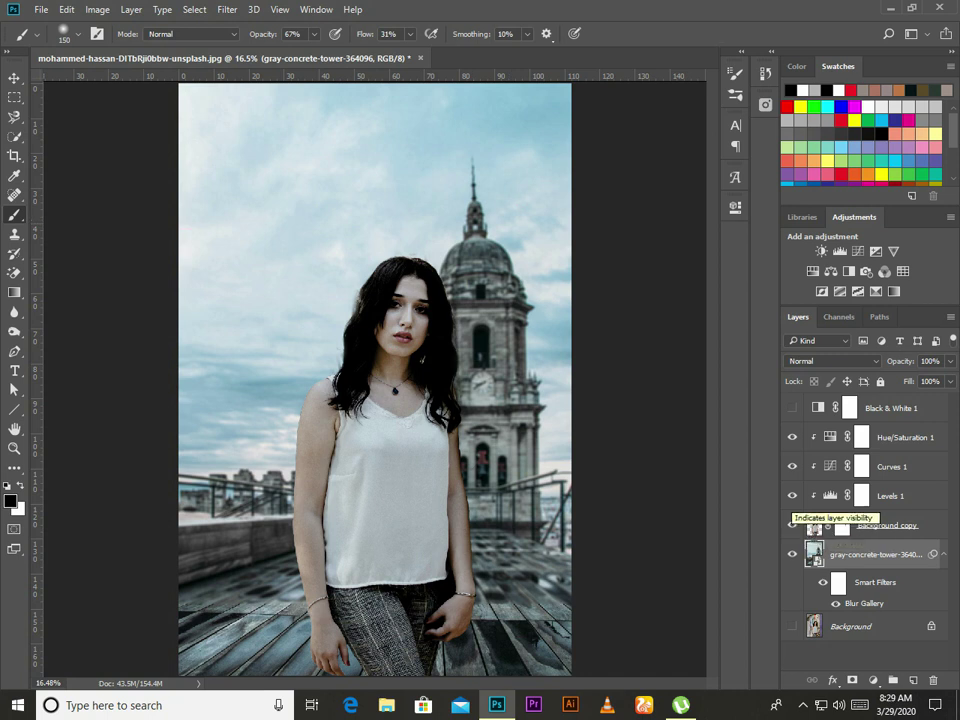
{"action": "left_click", "coordinate": [792, 495]}
{"action": "left_click", "coordinate": [792, 466]}
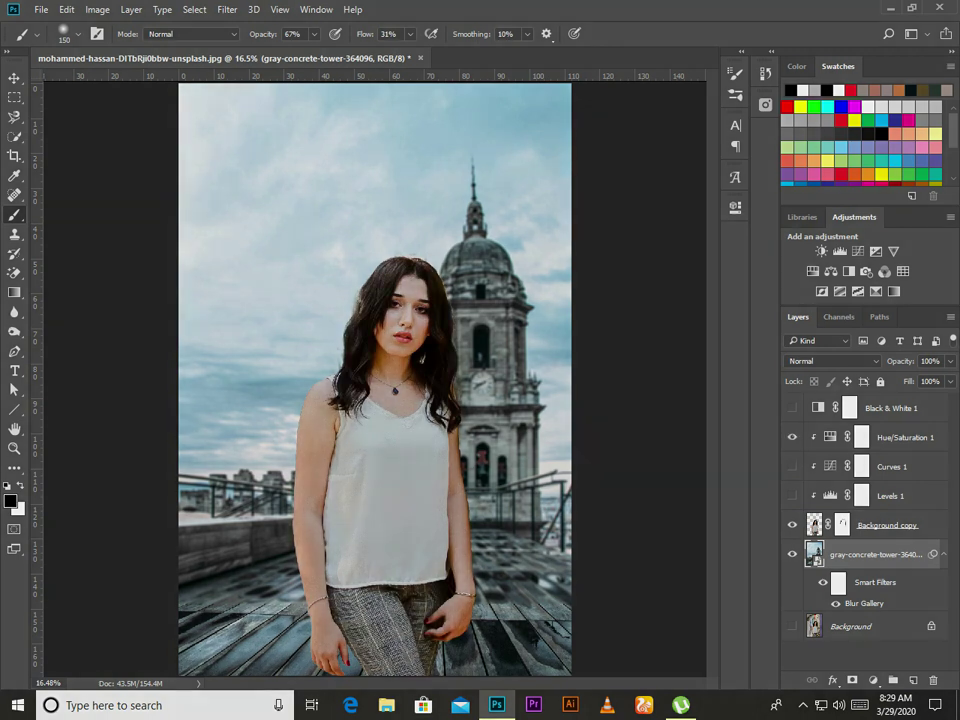